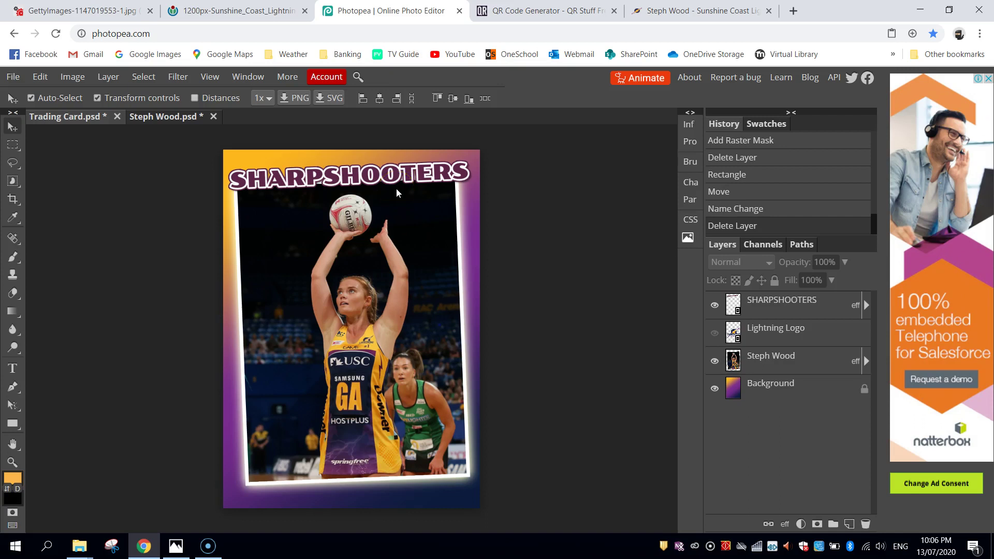
View the finished example card in the Photos app, and return to Photopea in the browser
{"action": "left_click", "coordinate": [176, 547]}
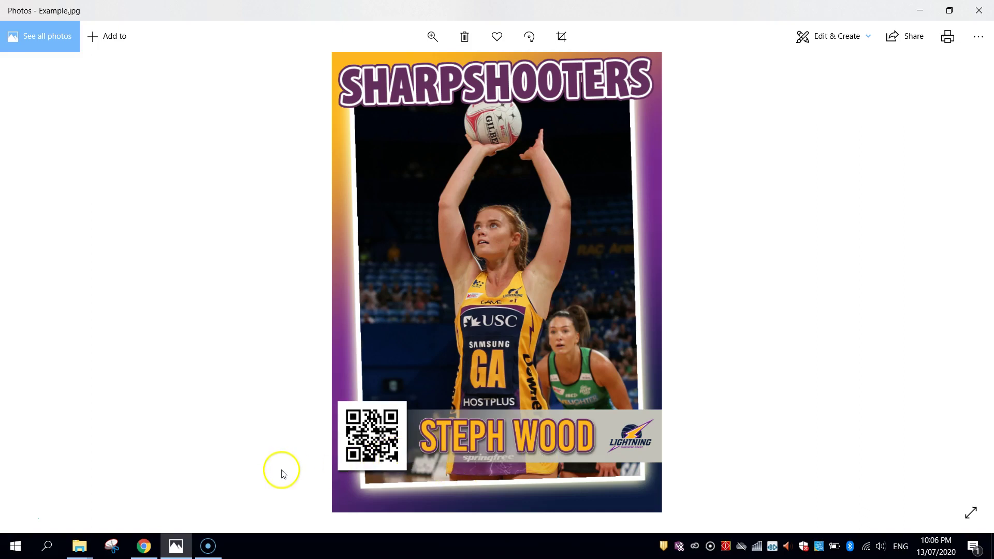
{"action": "left_click", "coordinate": [141, 553]}
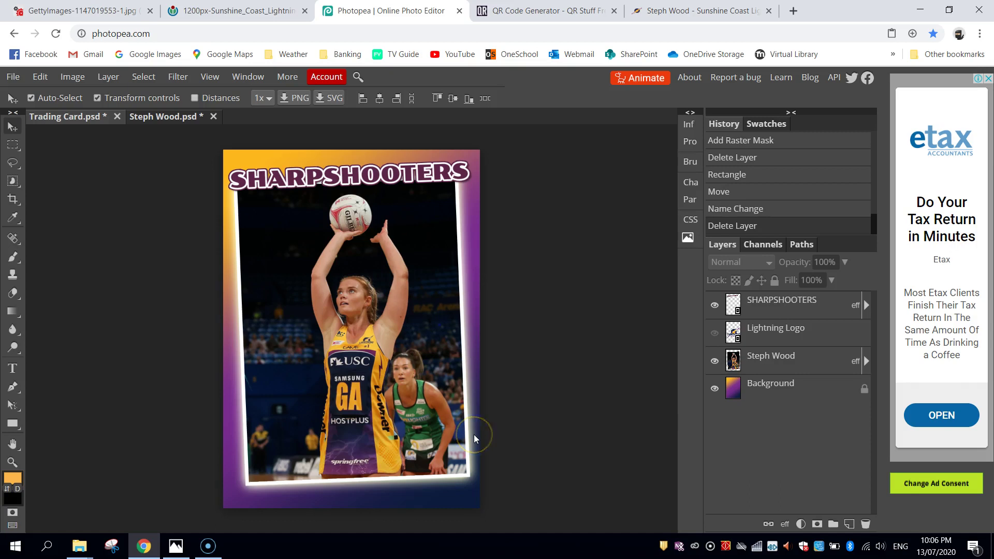
Draw a full-width rectangle with a pale grey e3e3db fill and no stroke across the lower part of the card
{"action": "left_click", "coordinate": [18, 426]}
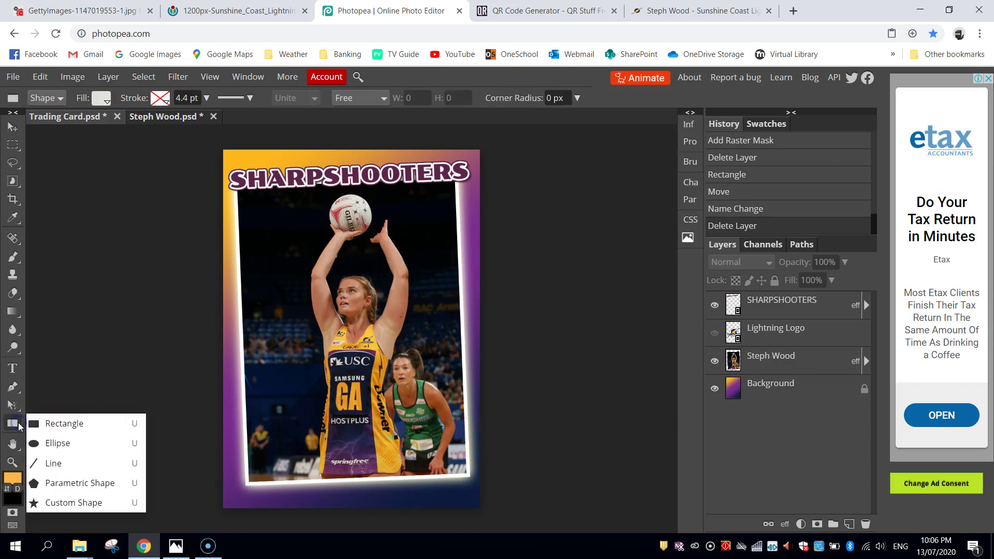
{"action": "left_click", "coordinate": [71, 423]}
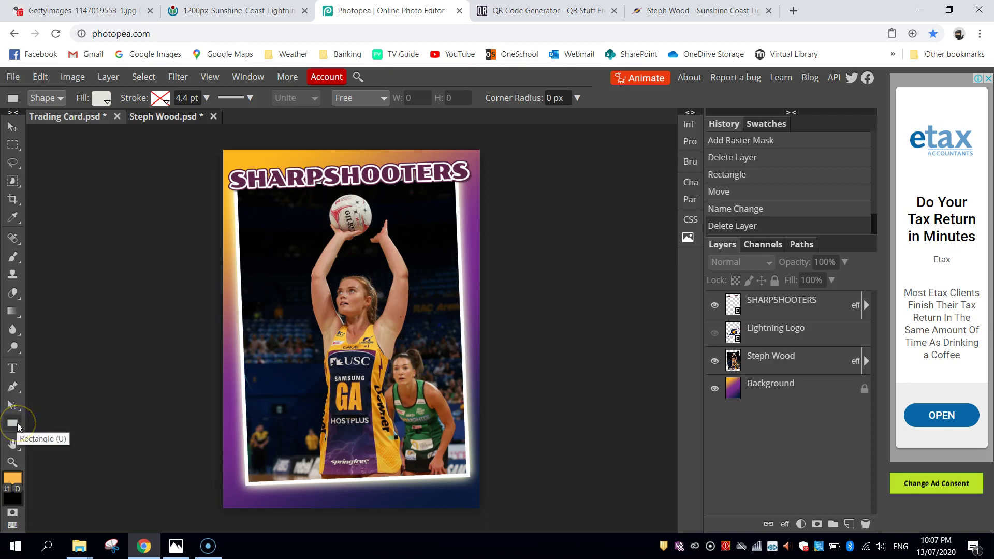
{"action": "left_click", "coordinate": [101, 101]}
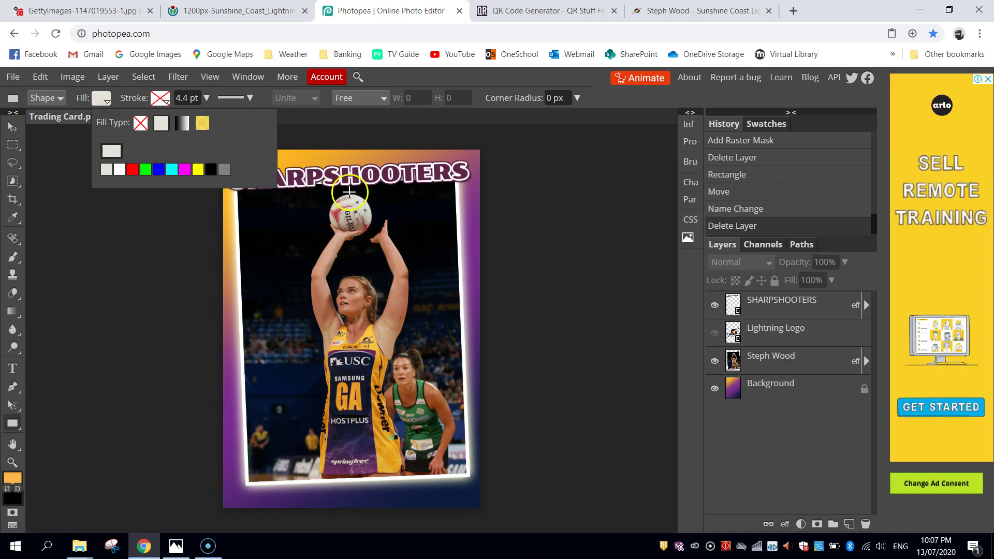
{"action": "left_click", "coordinate": [354, 195]}
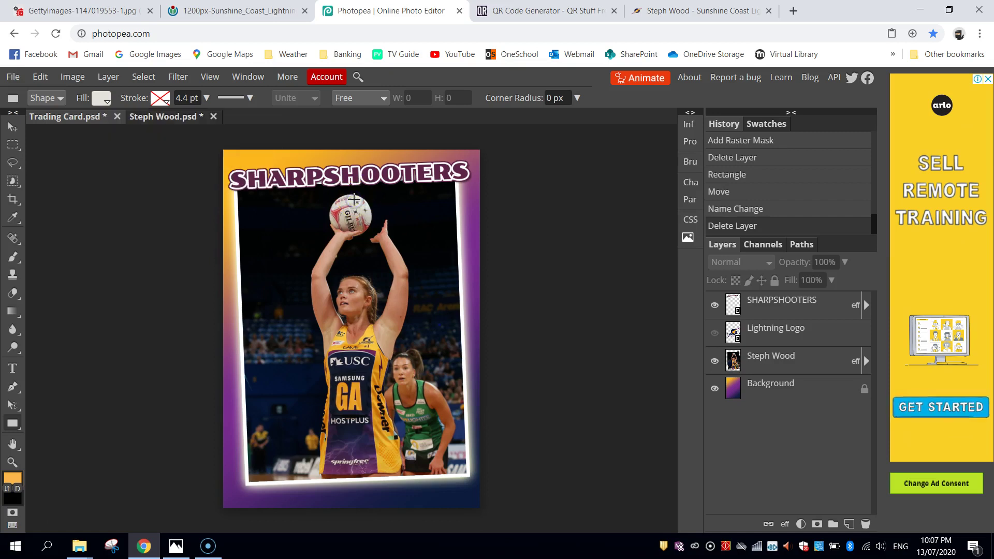
{"action": "left_click", "coordinate": [101, 98]}
{"action": "left_click", "coordinate": [110, 151]}
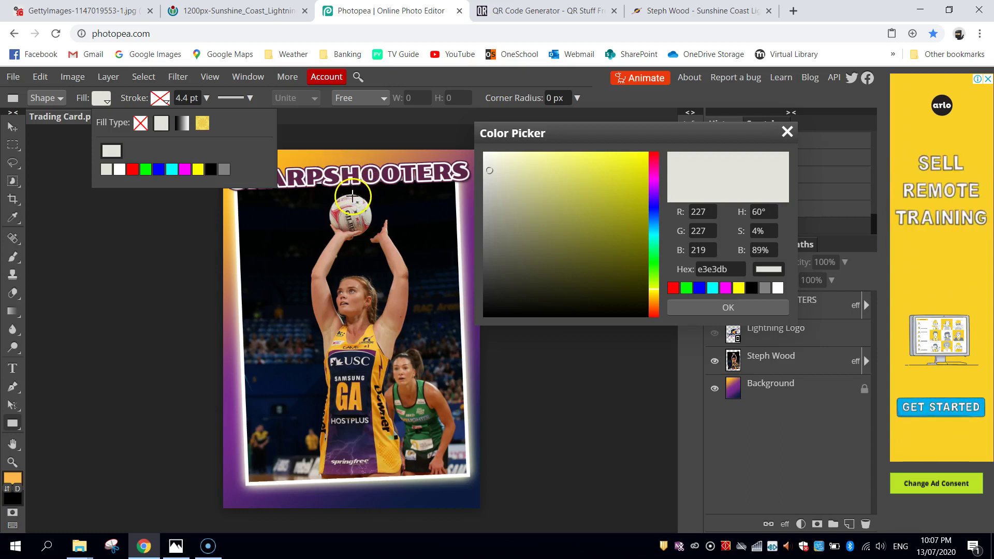
{"action": "left_click", "coordinate": [353, 196]}
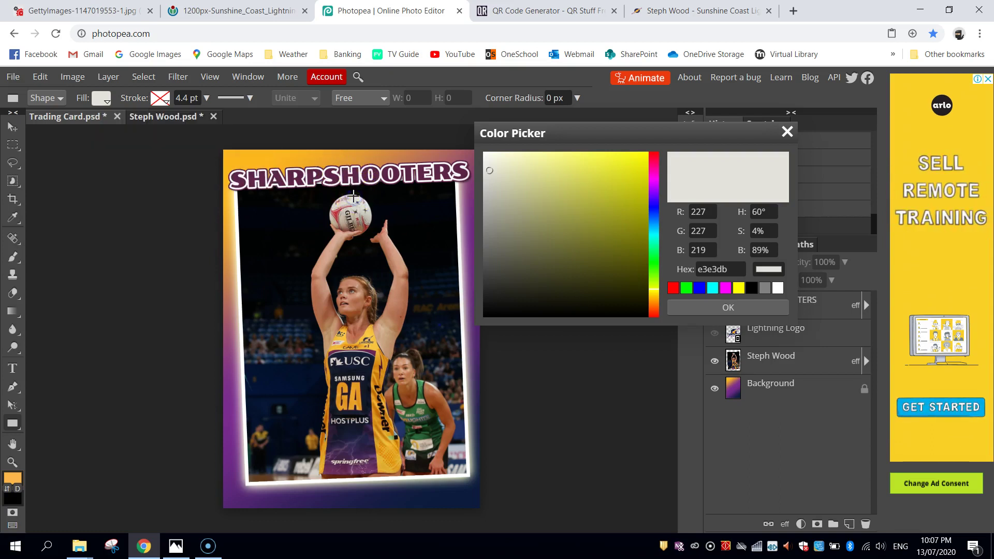
{"action": "left_click", "coordinate": [739, 307]}
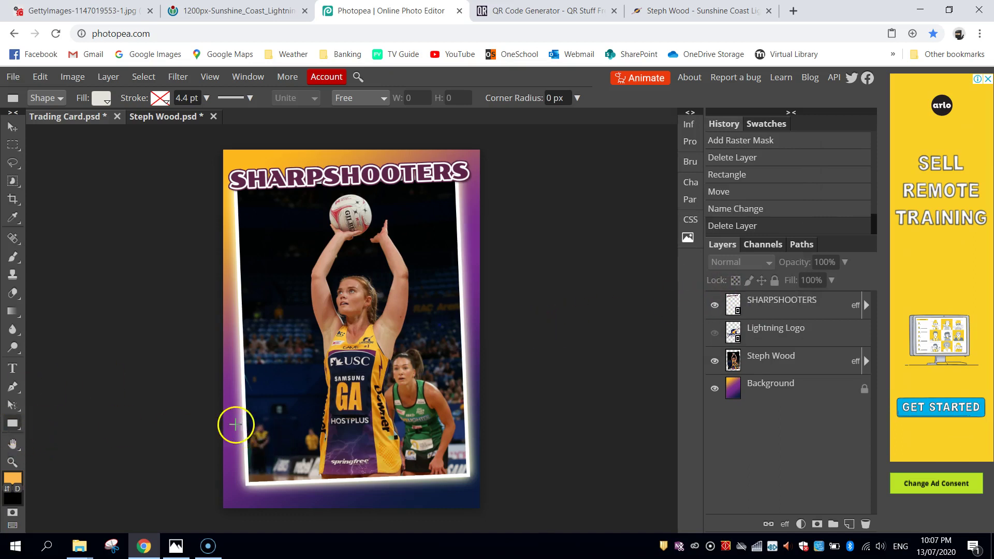
{"action": "left_click_drag", "start_coordinate": [222, 424], "coordinate": [480, 465]}
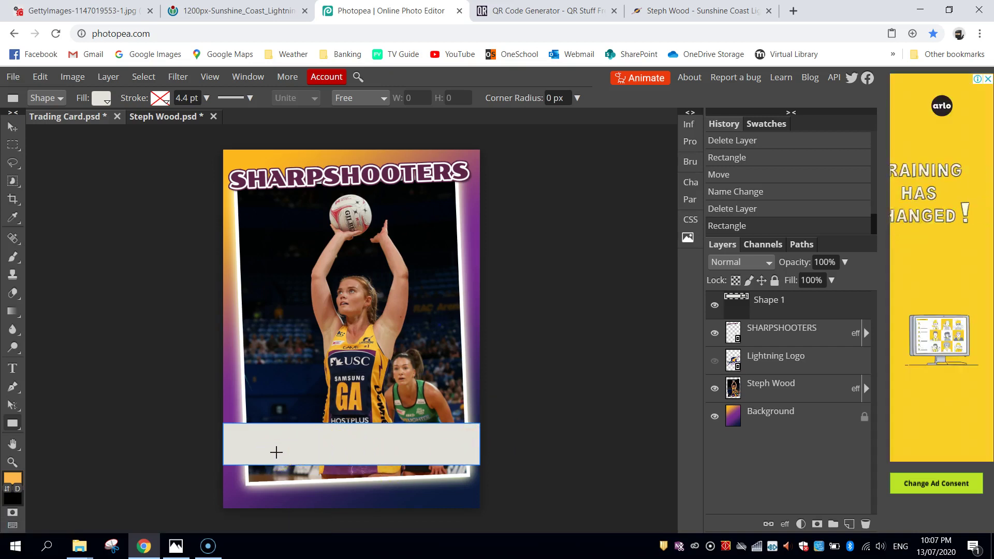
{"action": "left_click_drag", "start_coordinate": [228, 462], "coordinate": [337, 434]}
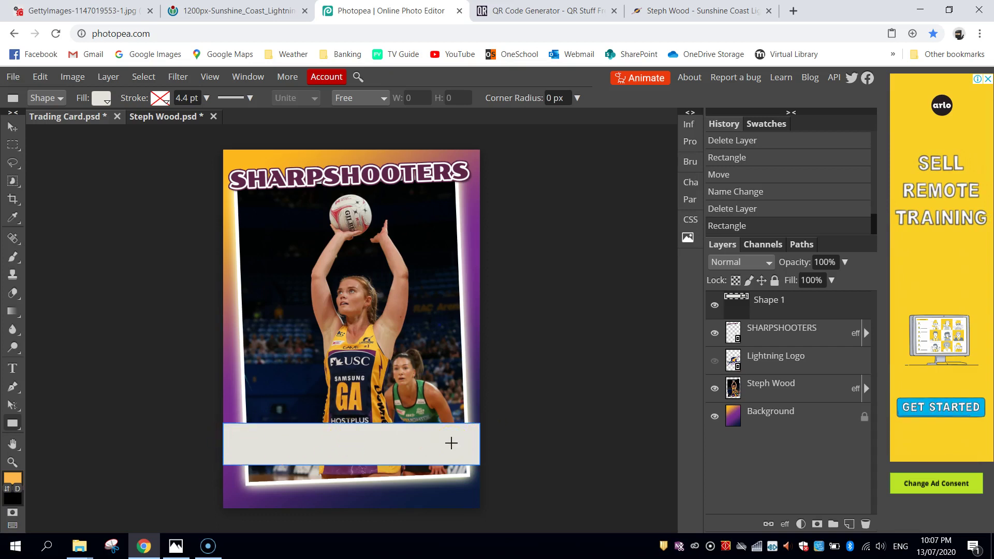
{"action": "left_click", "coordinate": [443, 435]}
Rename the new rectangle shape layer as Banner
{"action": "double_click", "coordinate": [775, 304]}
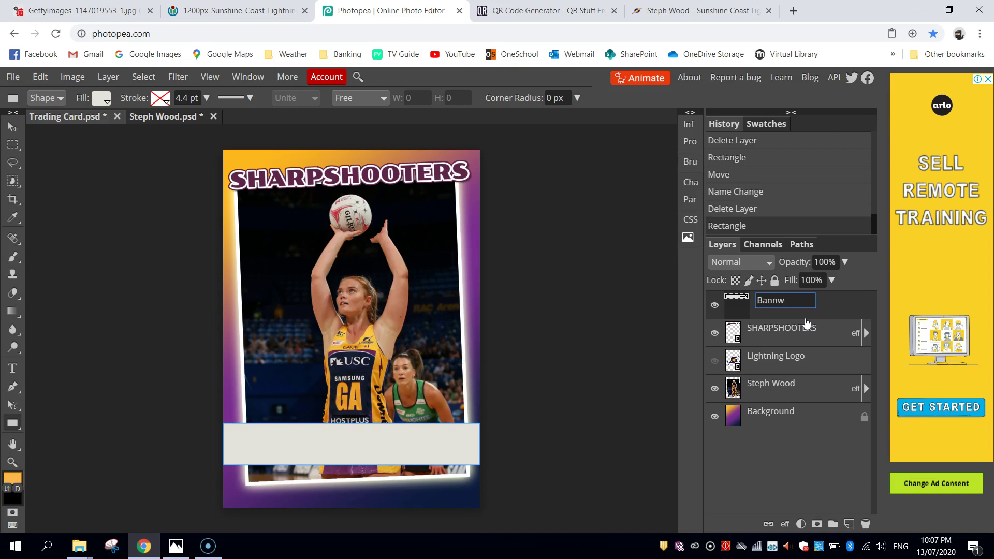
{"action": "type", "text": "Baner"}
{"action": "key", "text": "Return"}
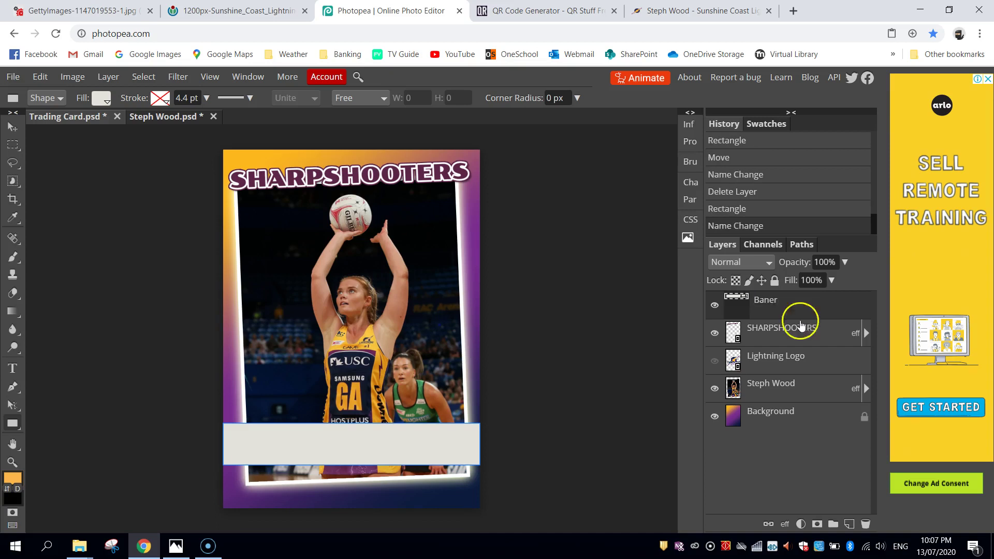
{"action": "double_click", "coordinate": [775, 301]}
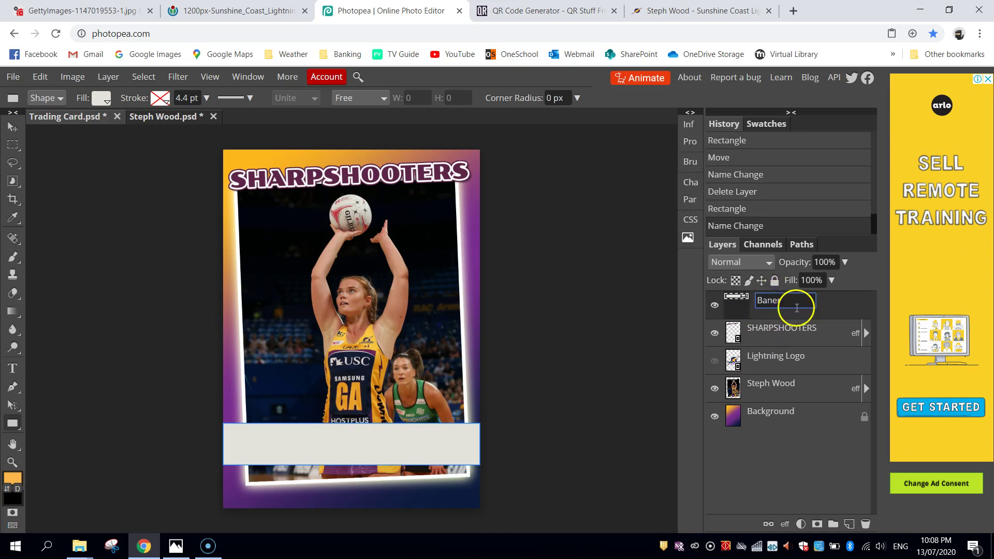
{"action": "key", "text": "Return"}
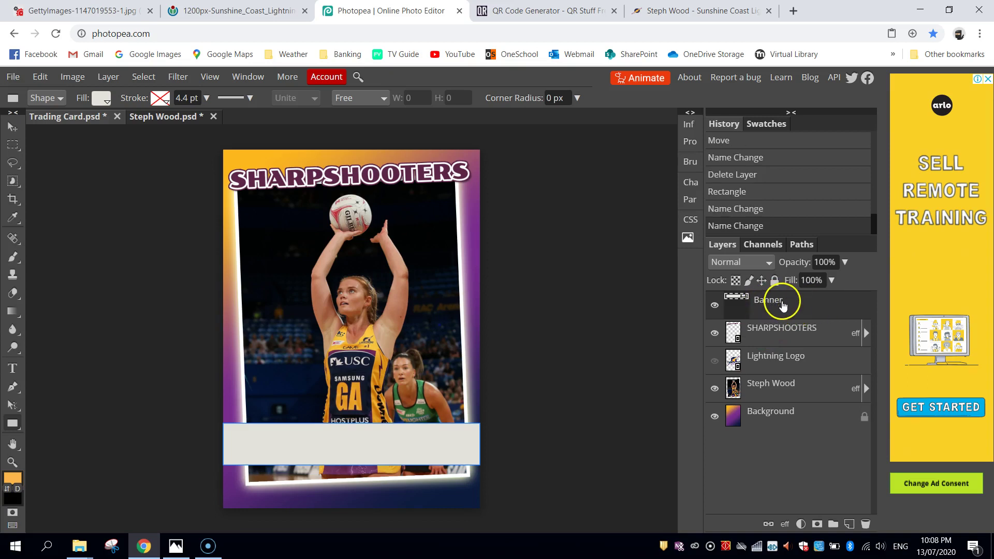
Add a raster mask to the Banner layer and select that mask for editing
{"action": "left_click", "coordinate": [816, 524]}
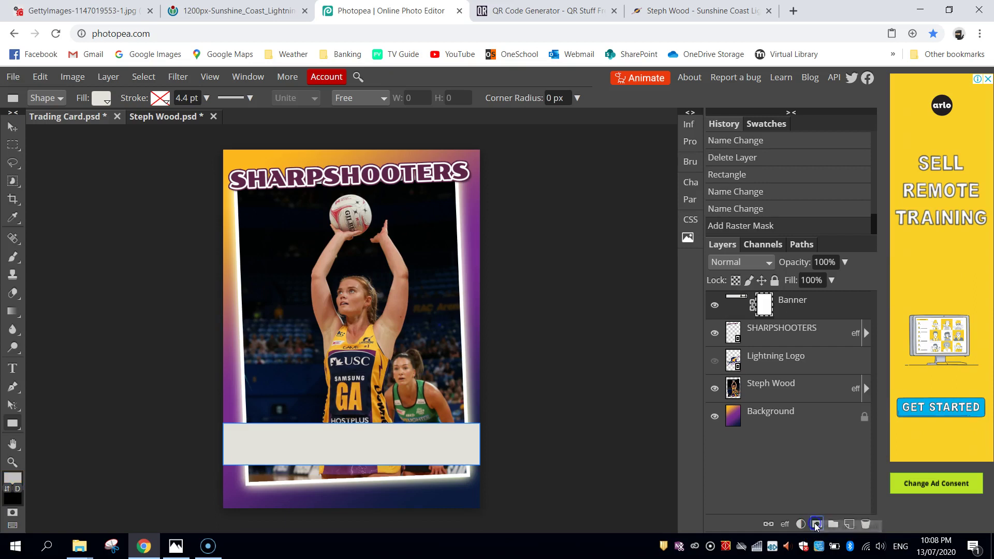
{"action": "left_click", "coordinate": [762, 301]}
{"action": "left_click_drag", "start_coordinate": [760, 303], "coordinate": [763, 306]}
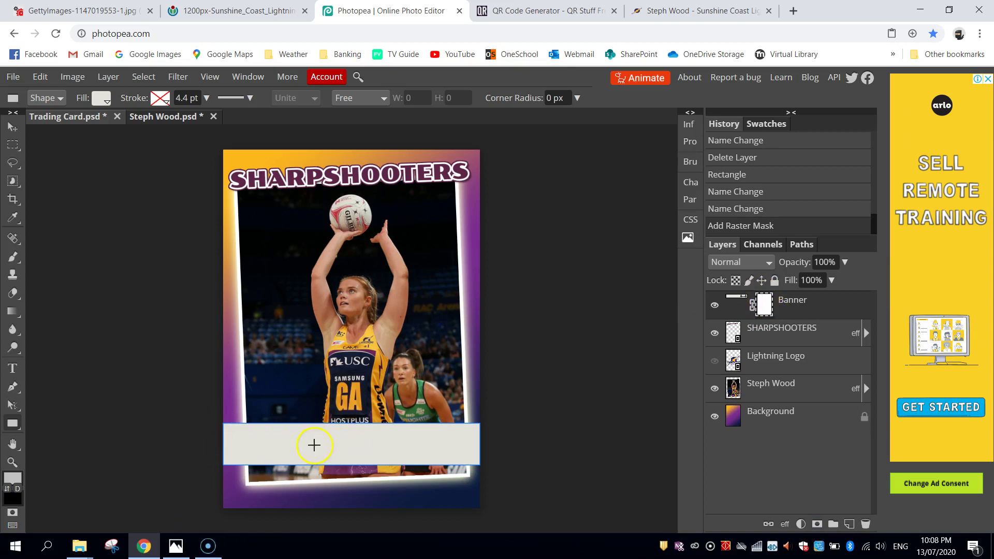
Apply a linear Black, White gradient to the Banner mask so the banner fades out towards the card's left edge
{"action": "left_click", "coordinate": [9, 313]}
{"action": "left_click", "coordinate": [11, 312]}
{"action": "left_click", "coordinate": [81, 312]}
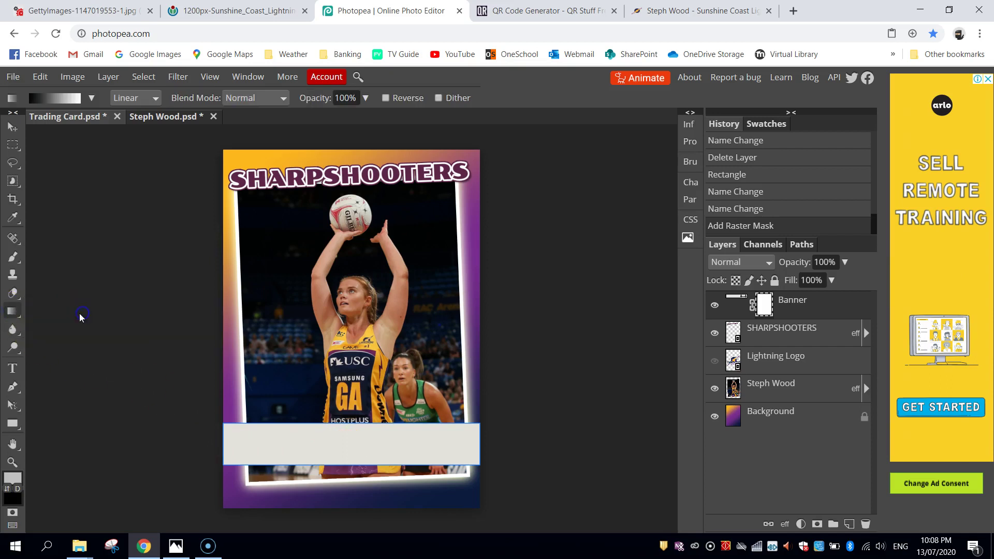
{"action": "left_click", "coordinate": [92, 99]}
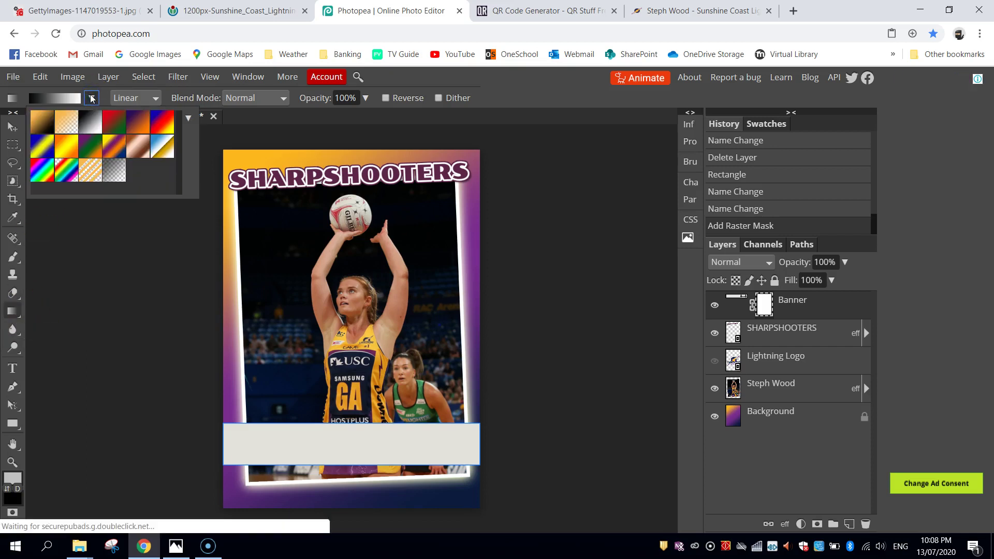
{"action": "left_click", "coordinate": [89, 125]}
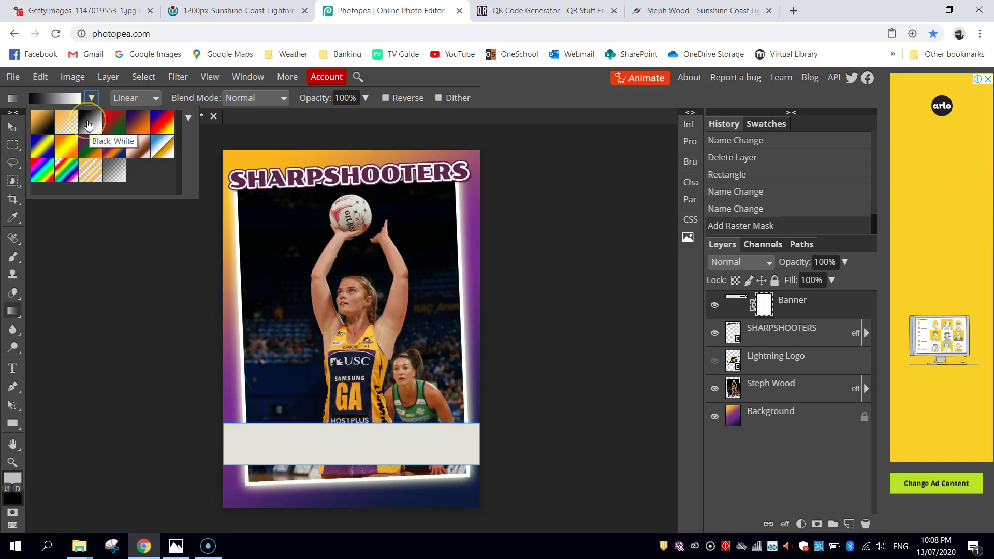
{"action": "left_click", "coordinate": [85, 99]}
{"action": "left_click", "coordinate": [92, 99]}
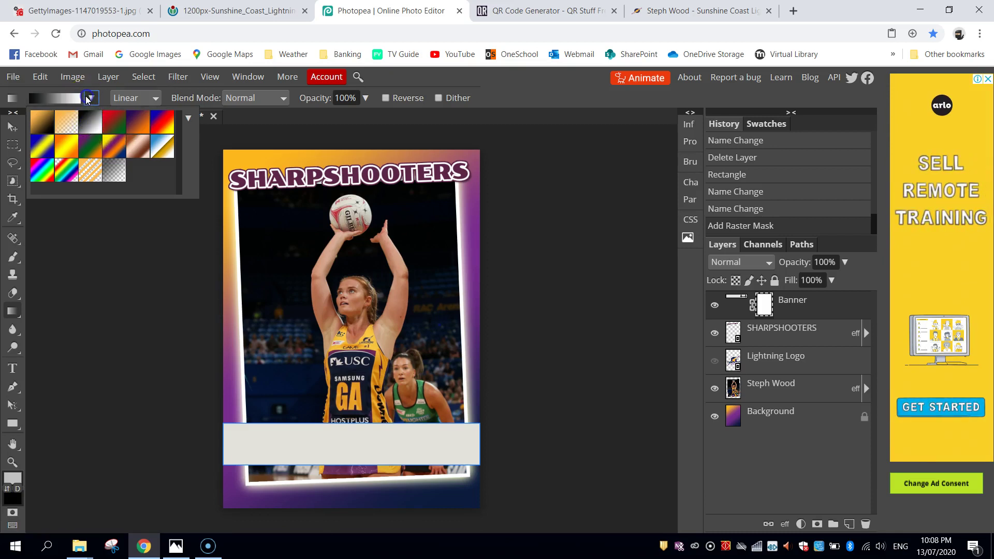
{"action": "left_click", "coordinate": [100, 88]}
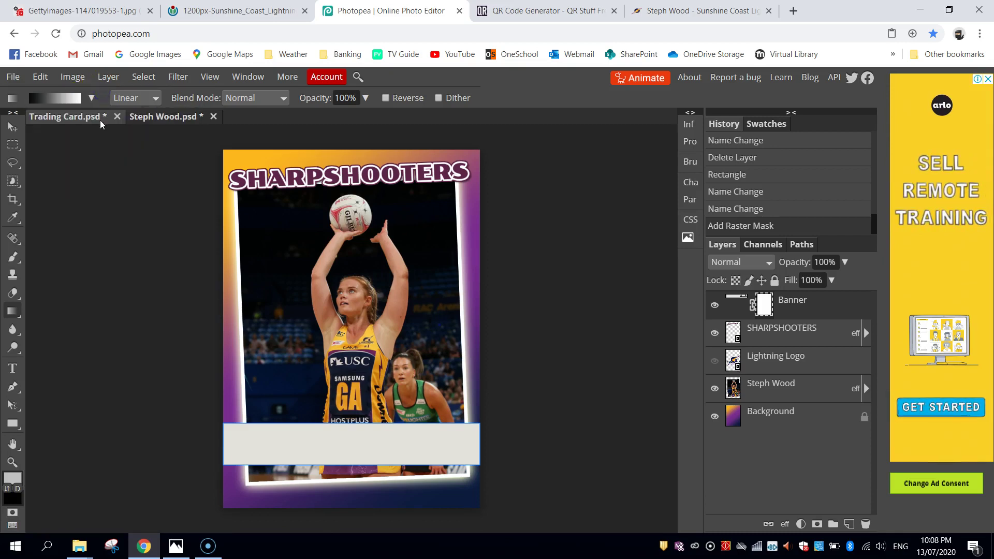
{"action": "left_click", "coordinate": [771, 308]}
{"action": "left_click_drag", "start_coordinate": [465, 453], "coordinate": [474, 452]}
{"action": "left_click_drag", "start_coordinate": [236, 440], "coordinate": [459, 440]}
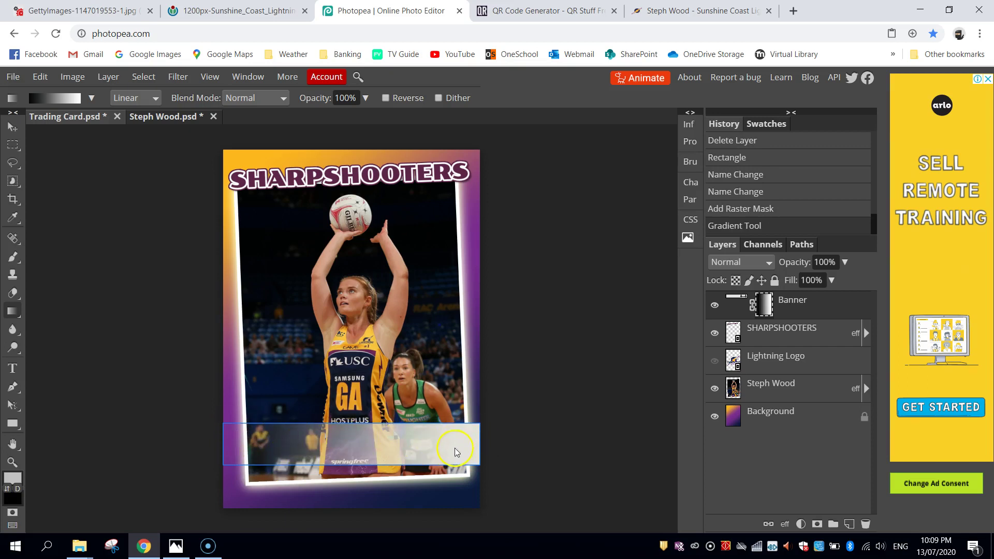
Show the Lightning Logo layer and scale the logo to about 18.55%, placing it at the banner's right end
{"action": "left_click", "coordinate": [15, 129]}
{"action": "key", "text": "ctrl+t"}
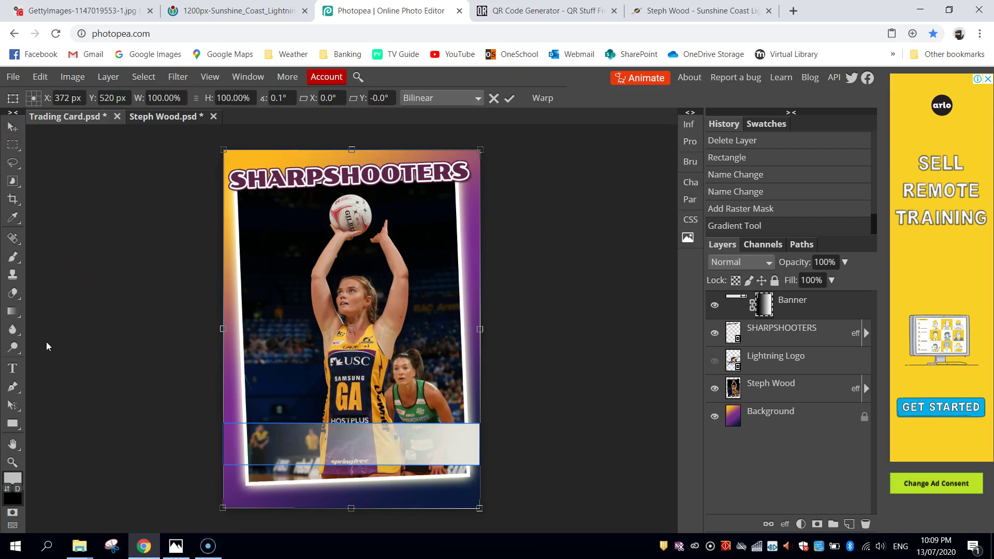
{"action": "left_click", "coordinate": [786, 358]}
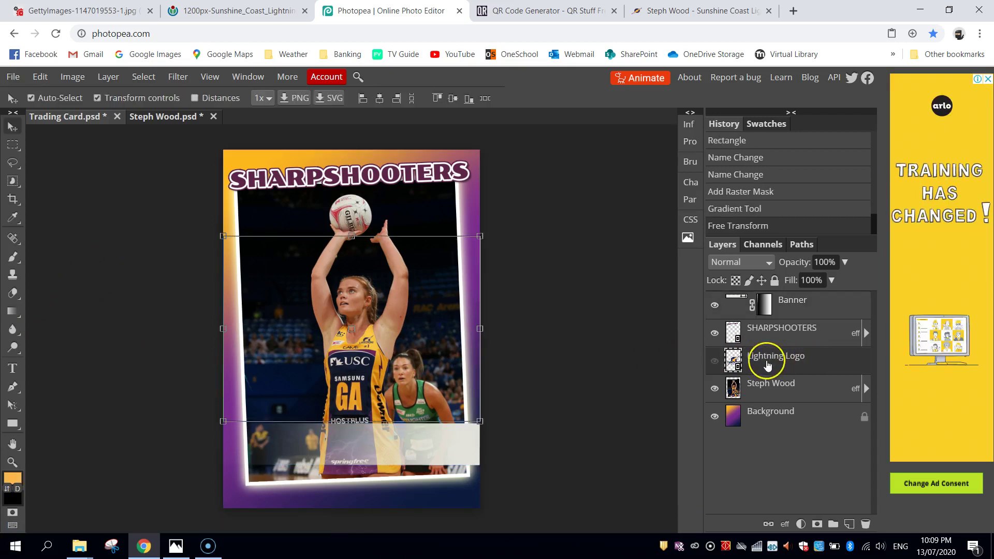
{"action": "left_click", "coordinate": [715, 363]}
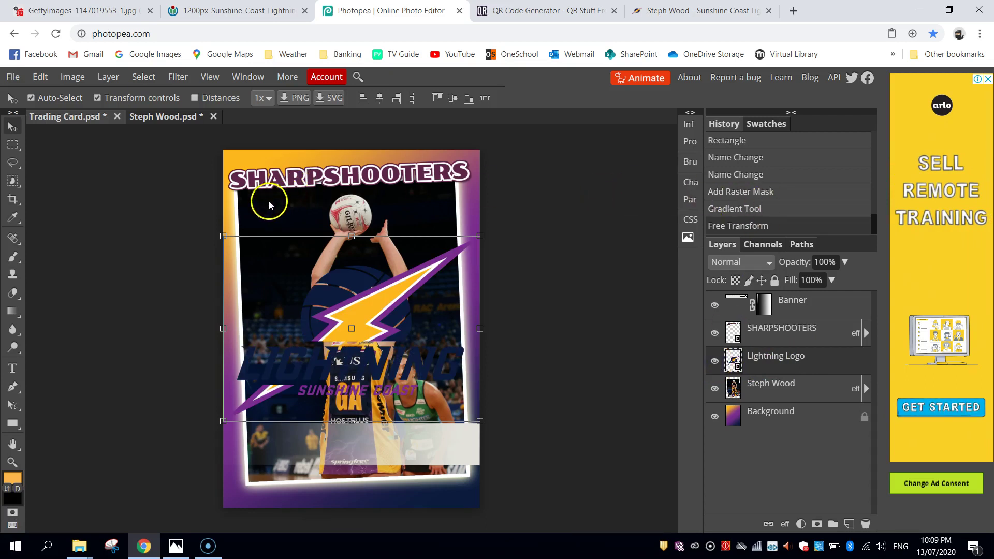
{"action": "left_click_drag", "start_coordinate": [223, 236], "coordinate": [460, 440]}
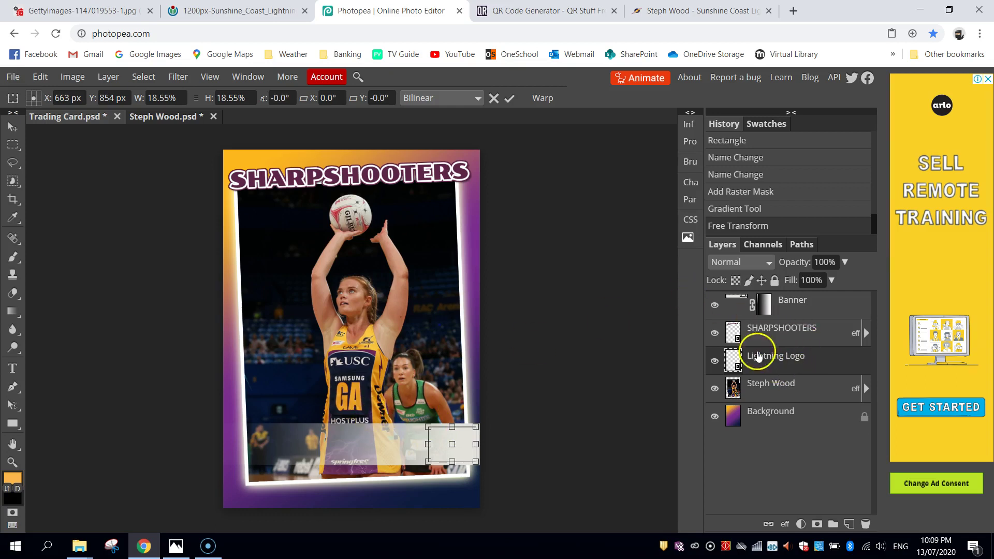
Move the Lightning Logo layer above the Banner layer and nudge the logo slightly on the banner
{"action": "left_click_drag", "start_coordinate": [785, 364], "coordinate": [787, 297]}
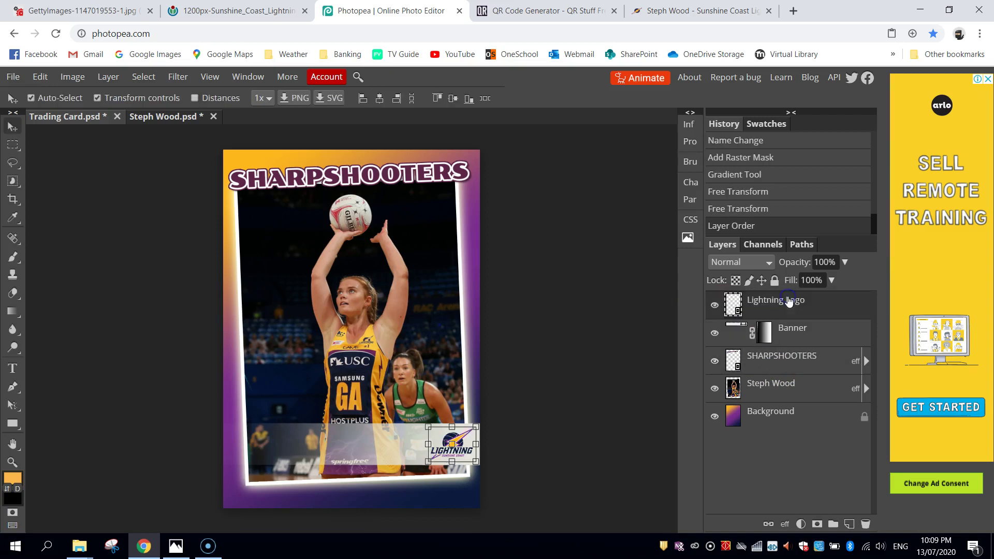
{"action": "left_click", "coordinate": [546, 433]}
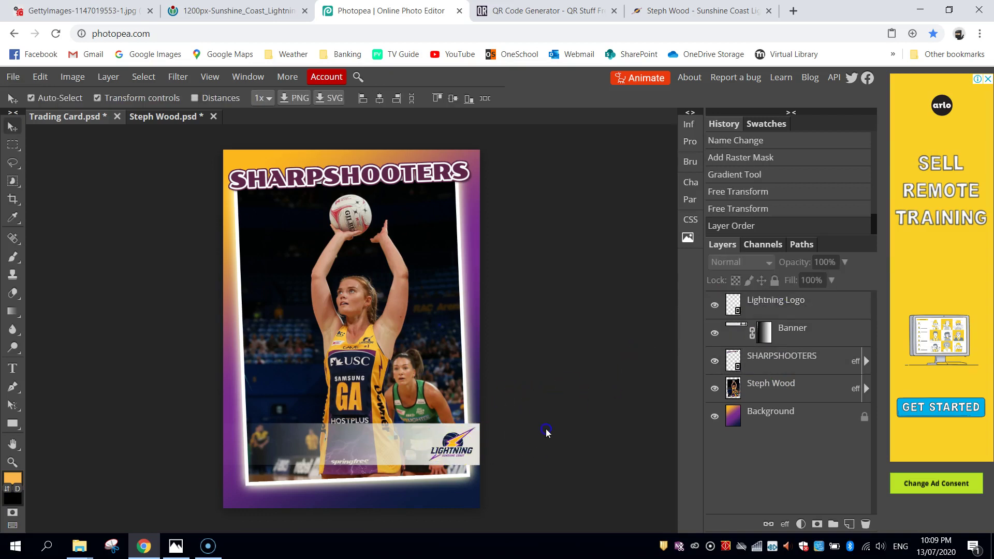
{"action": "left_click", "coordinate": [451, 444]}
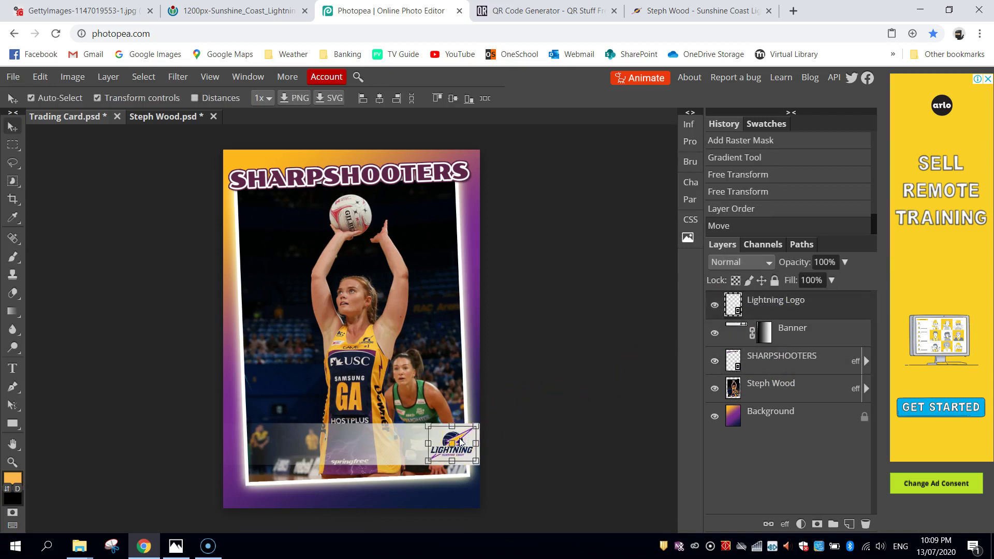
{"action": "left_click", "coordinate": [569, 427]}
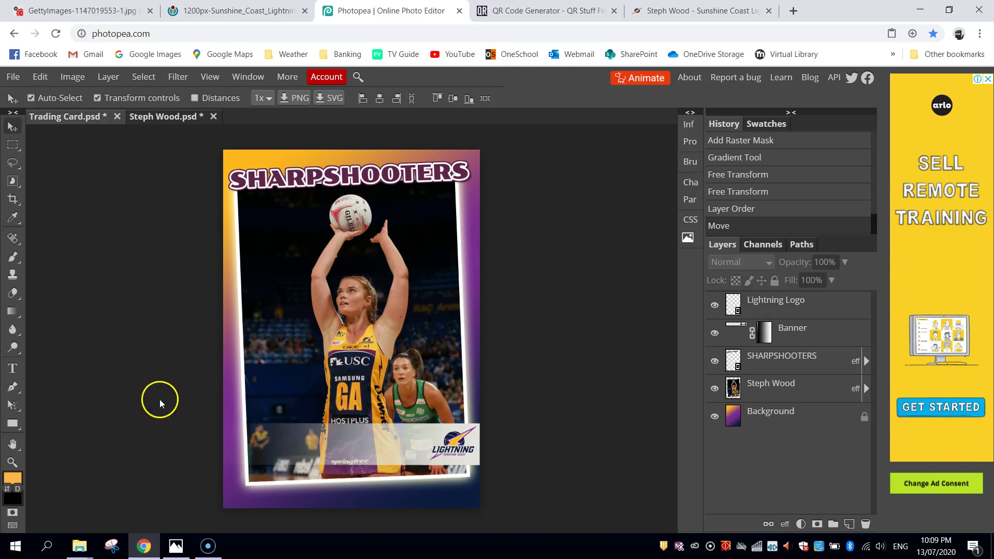
Add a text layer with the player's name in capitals, coloured yellow (fdb71d) as sampled from the Lightning logo
{"action": "left_click", "coordinate": [11, 374]}
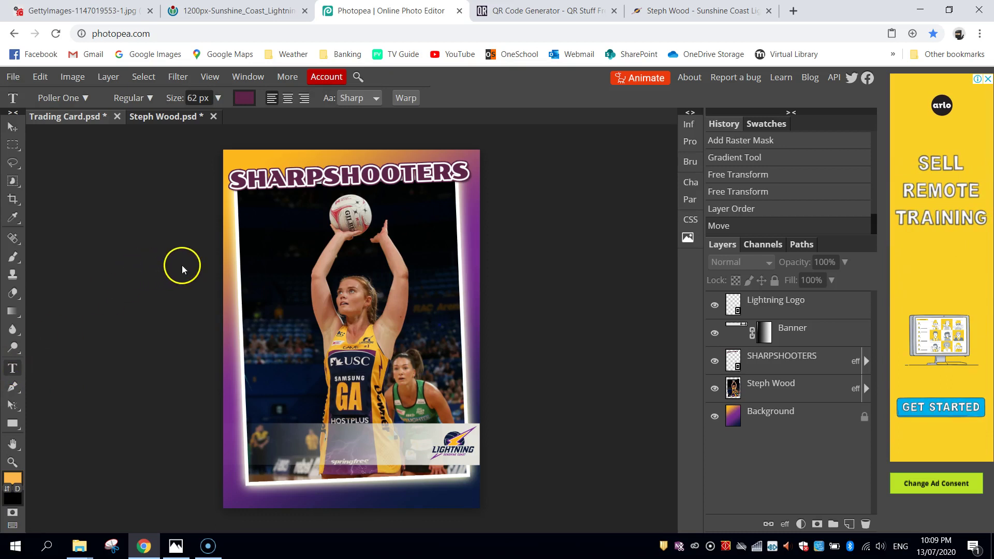
{"action": "left_click", "coordinate": [429, 269]}
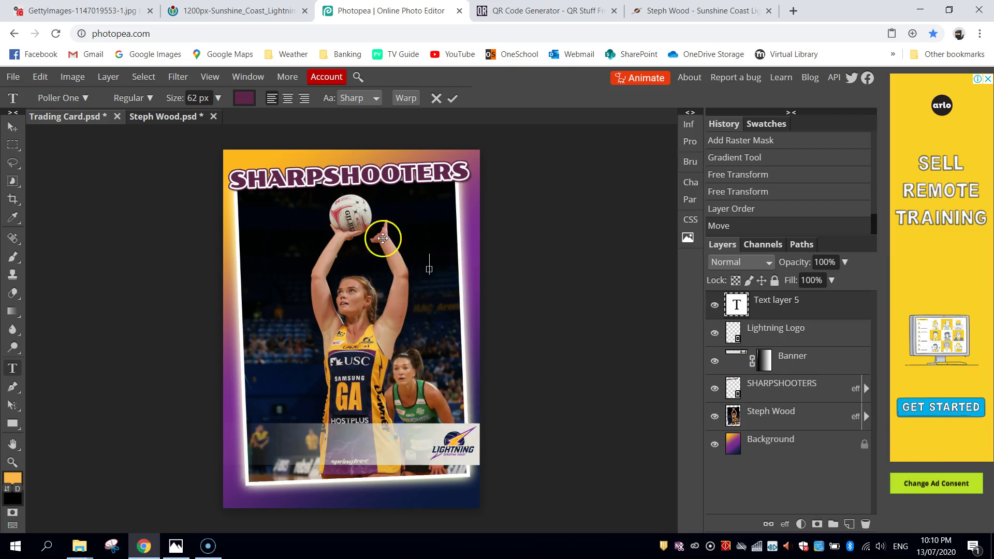
{"action": "left_click", "coordinate": [251, 97]}
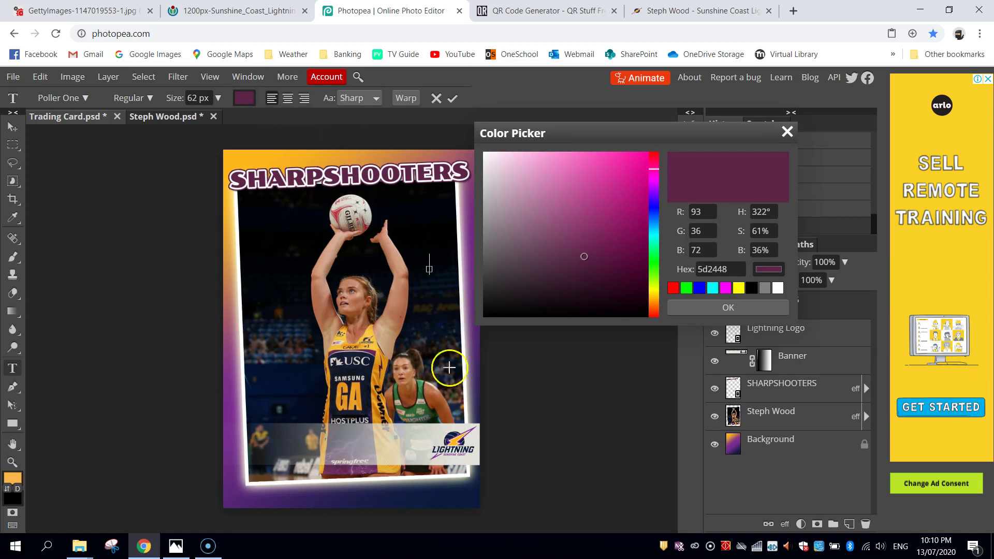
{"action": "left_click", "coordinate": [455, 442]}
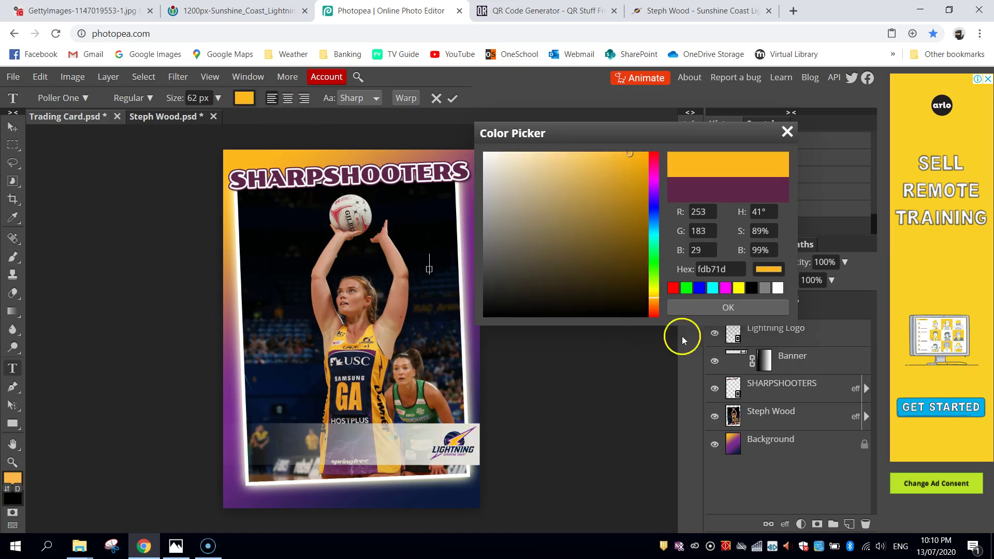
{"action": "left_click", "coordinate": [728, 307]}
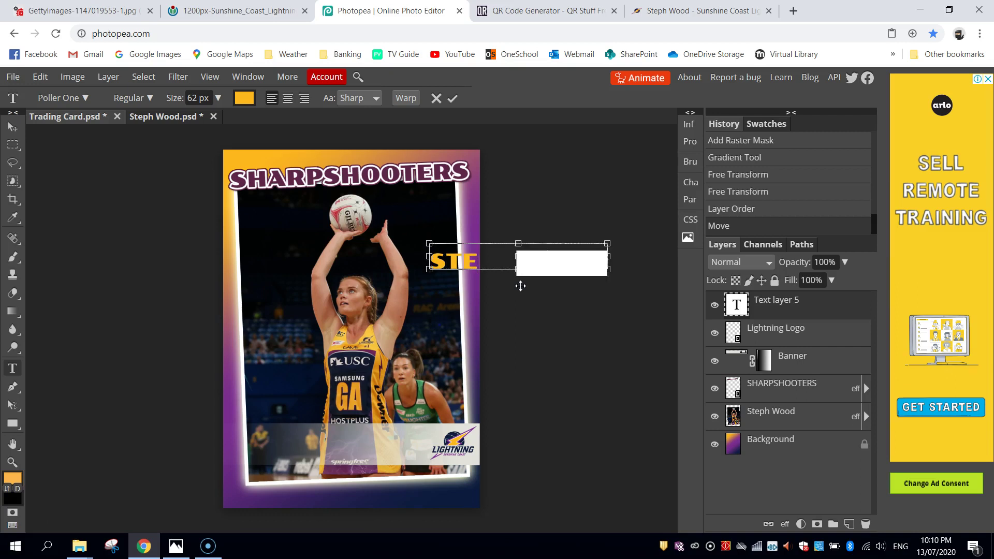
Set the player's name to the Bebas Kai font at 110 px and place it on the banner beside the logo
{"action": "key", "text": "ctrl+a"}
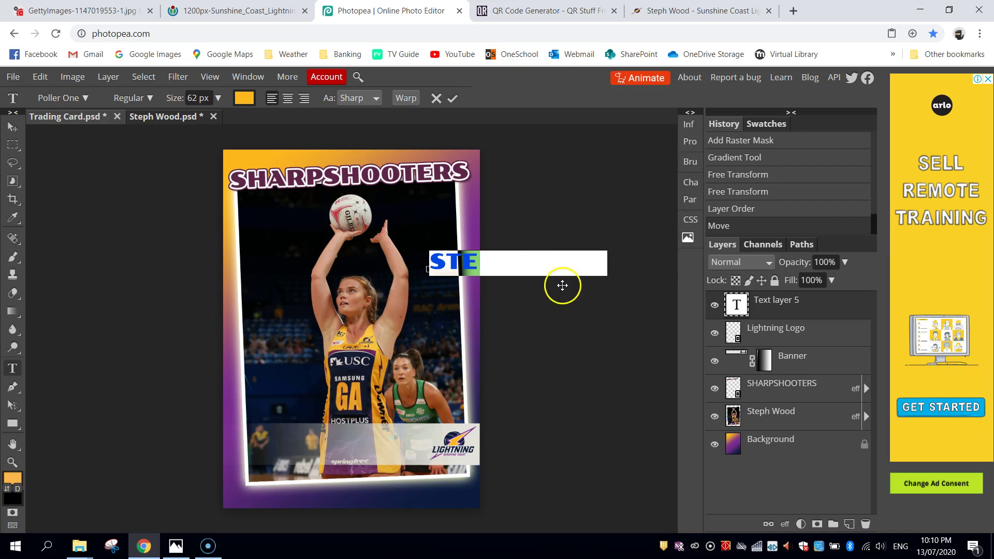
{"action": "left_click", "coordinate": [86, 97]}
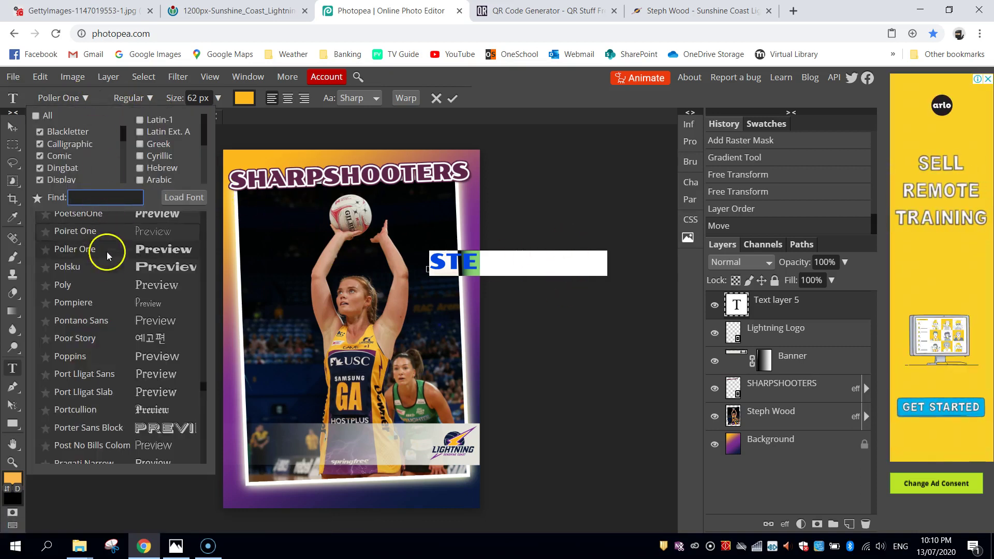
{"action": "type", "text": "BEB"}
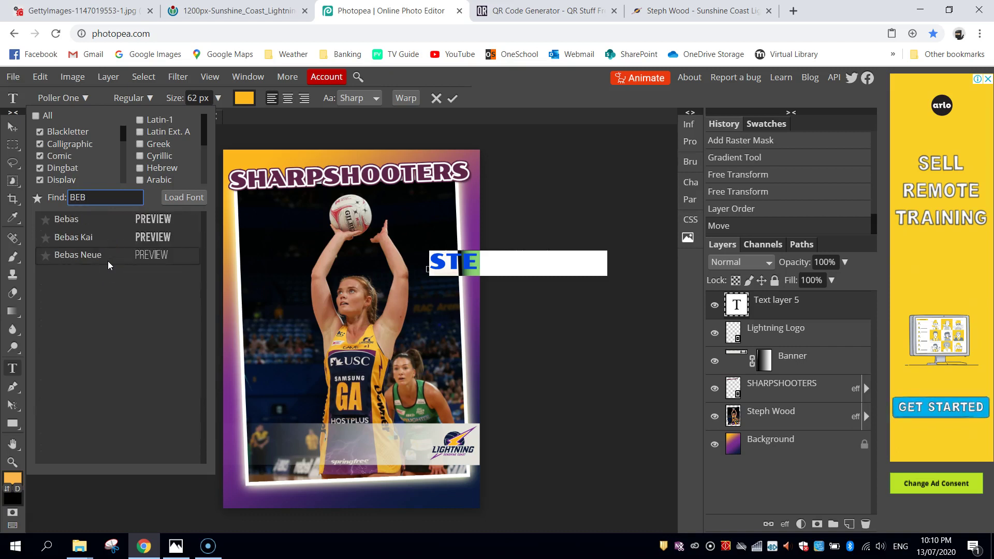
{"action": "left_click", "coordinate": [73, 240]}
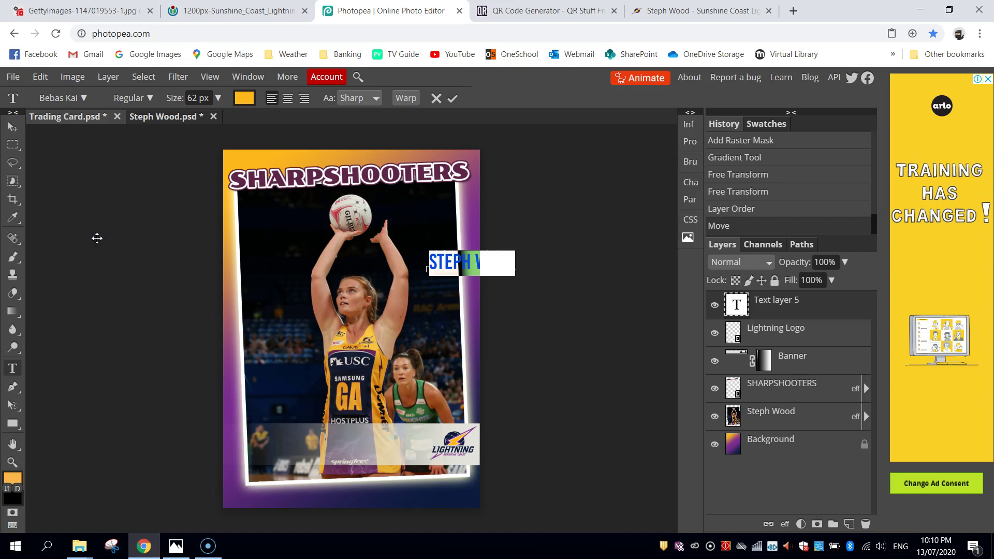
{"action": "left_click", "coordinate": [218, 98]}
{"action": "left_click_drag", "start_coordinate": [207, 117], "coordinate": [215, 119]}
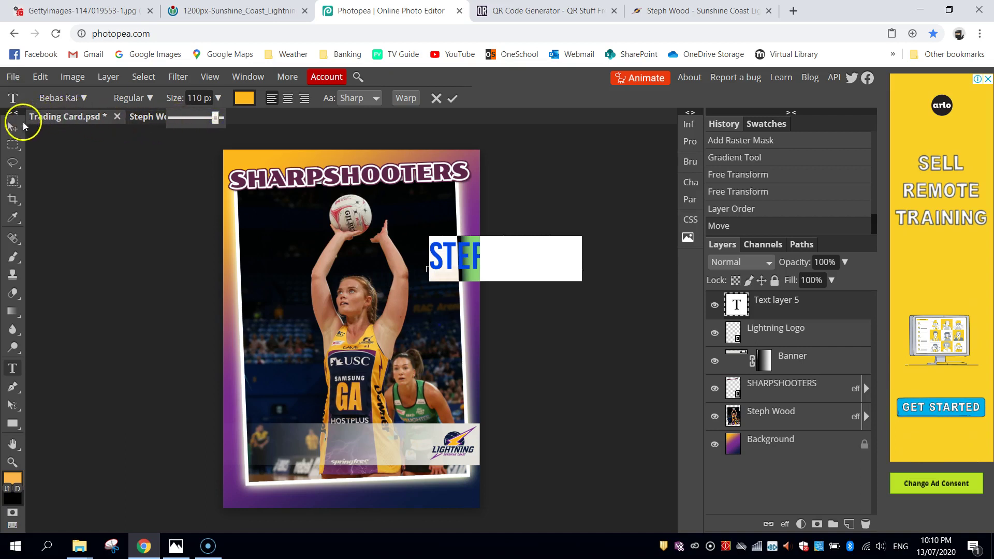
{"action": "left_click", "coordinate": [12, 127]}
{"action": "left_click_drag", "start_coordinate": [453, 254], "coordinate": [308, 444]}
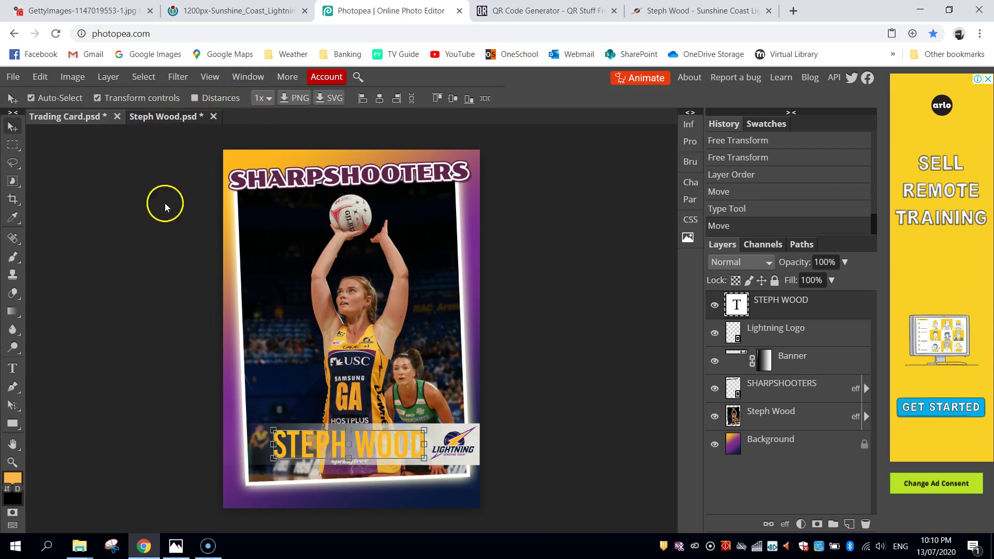
Set the player's name to 100 px and shift it slightly towards the logo on the banner
{"action": "key", "text": "t"}
{"action": "triple_click", "coordinate": [334, 442]}
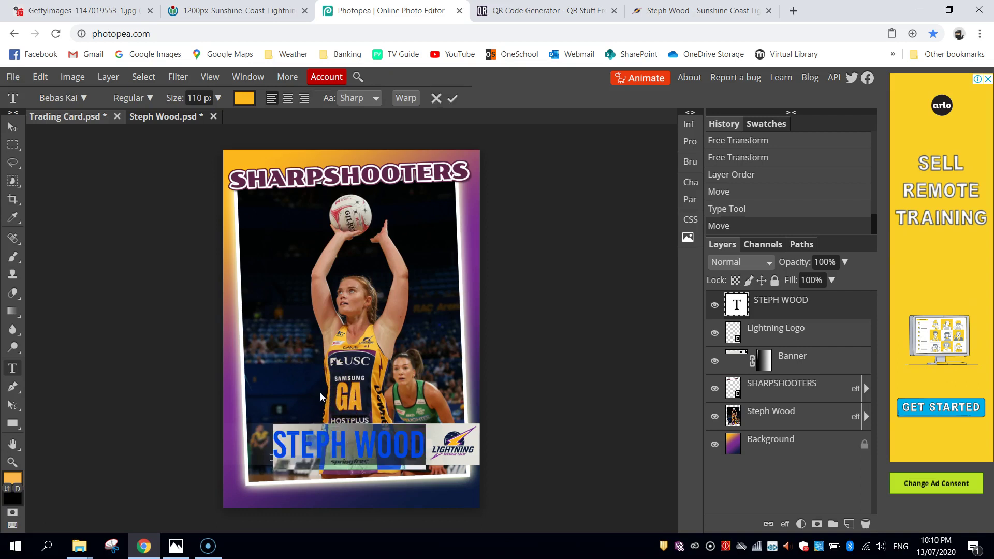
{"action": "left_click", "coordinate": [196, 98]}
{"action": "key", "text": "BackSpace"}
{"action": "type", "text": "0"}
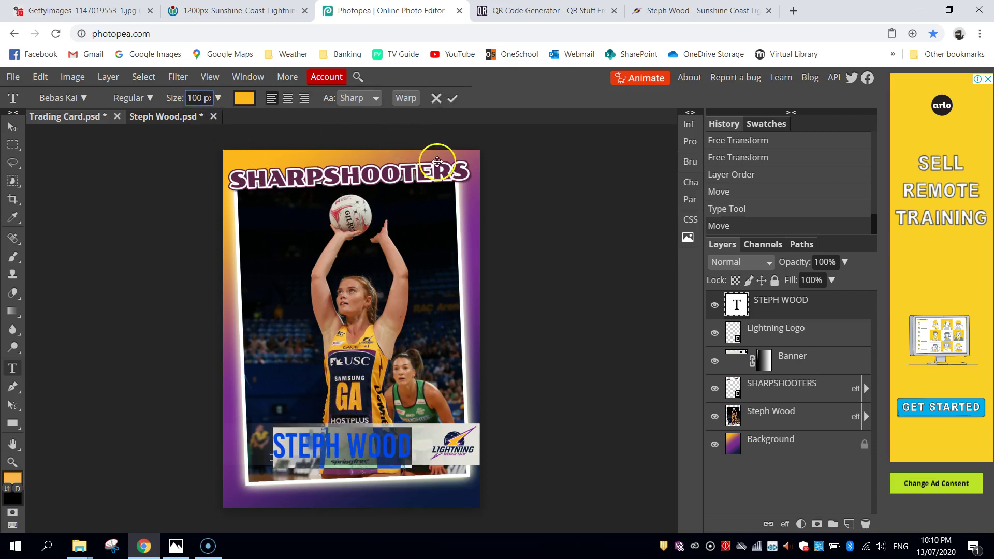
{"action": "left_click", "coordinate": [13, 127]}
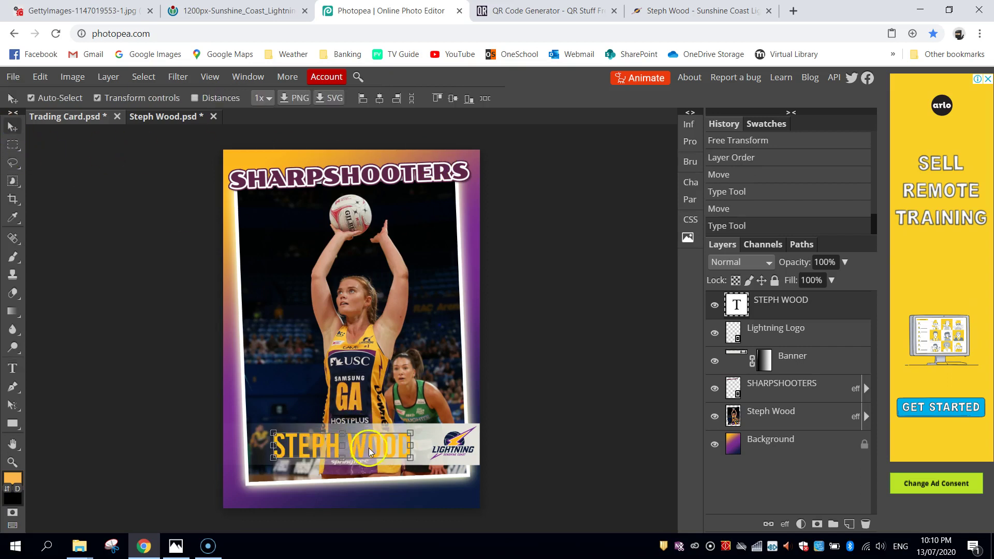
{"action": "left_click_drag", "start_coordinate": [369, 446], "coordinate": [379, 445]}
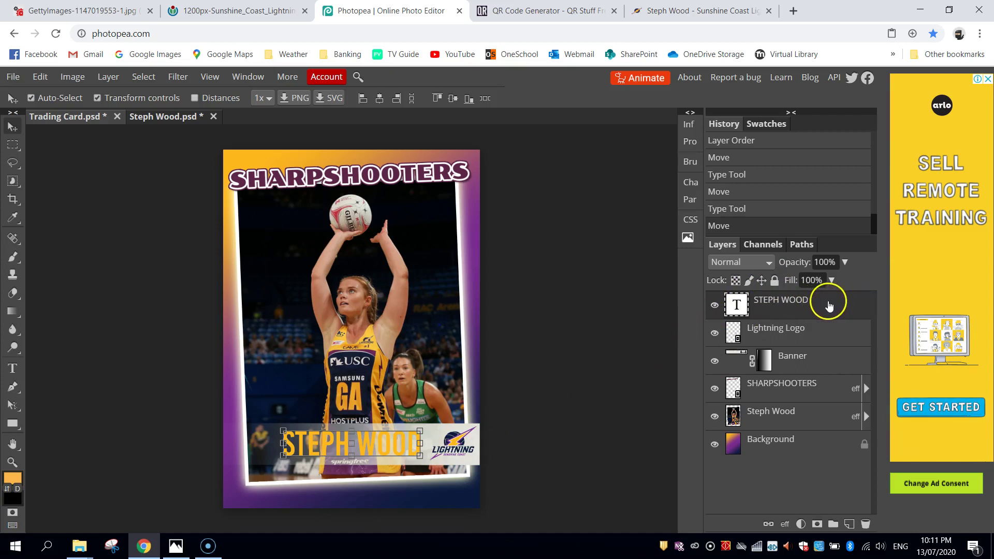
Add an outside stroke to the player's name layer in purple (692558), sampled from the player's uniform
{"action": "double_click", "coordinate": [846, 305]}
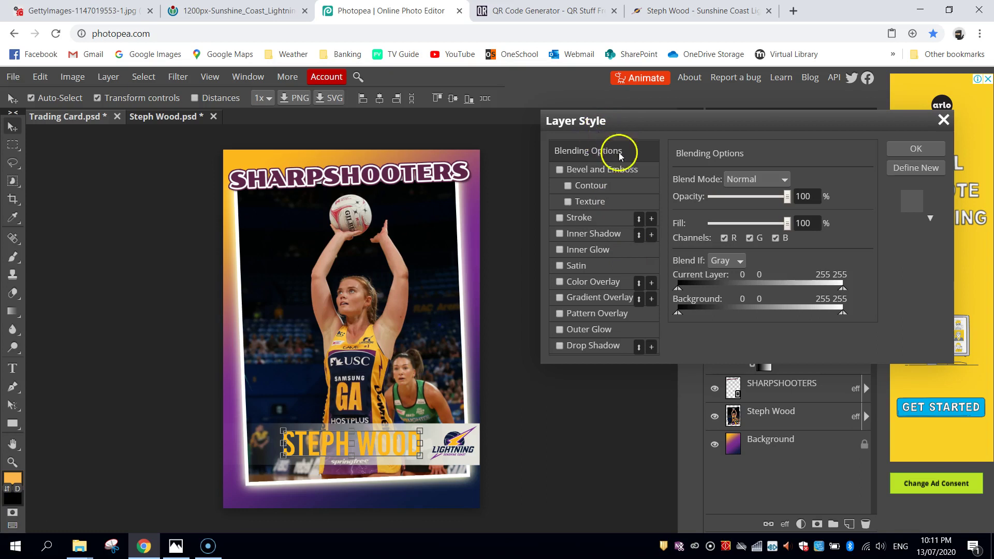
{"action": "left_click", "coordinate": [573, 214]}
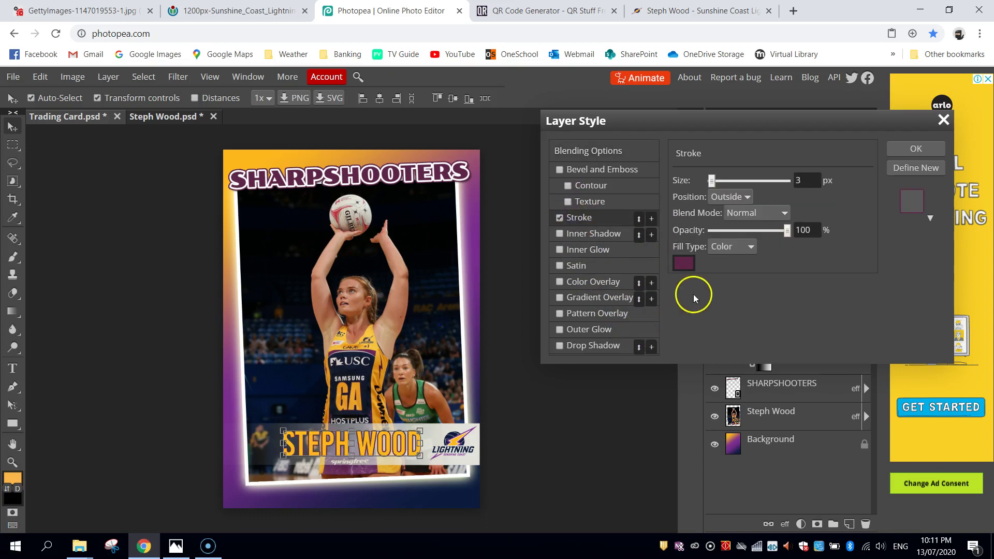
{"action": "left_click", "coordinate": [688, 264]}
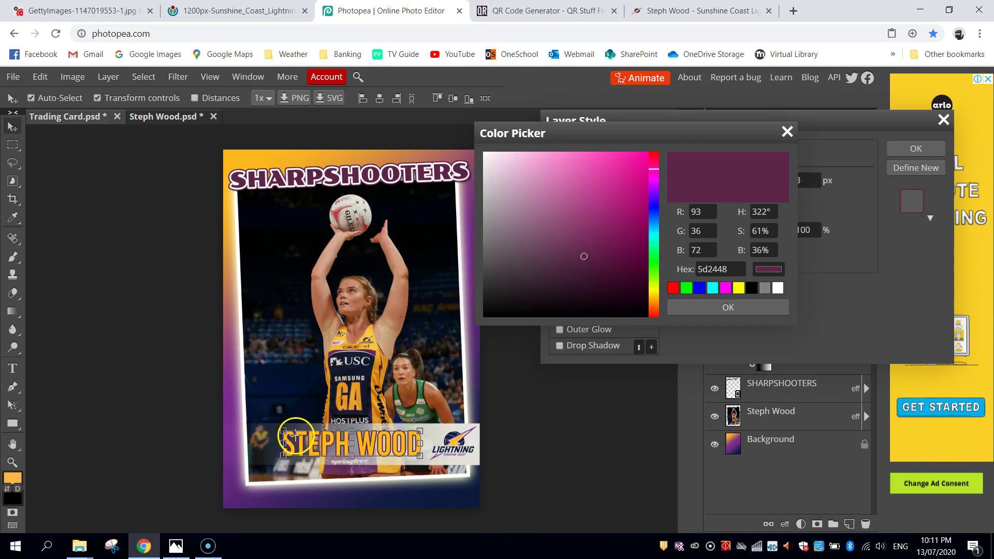
{"action": "left_click", "coordinate": [298, 436]}
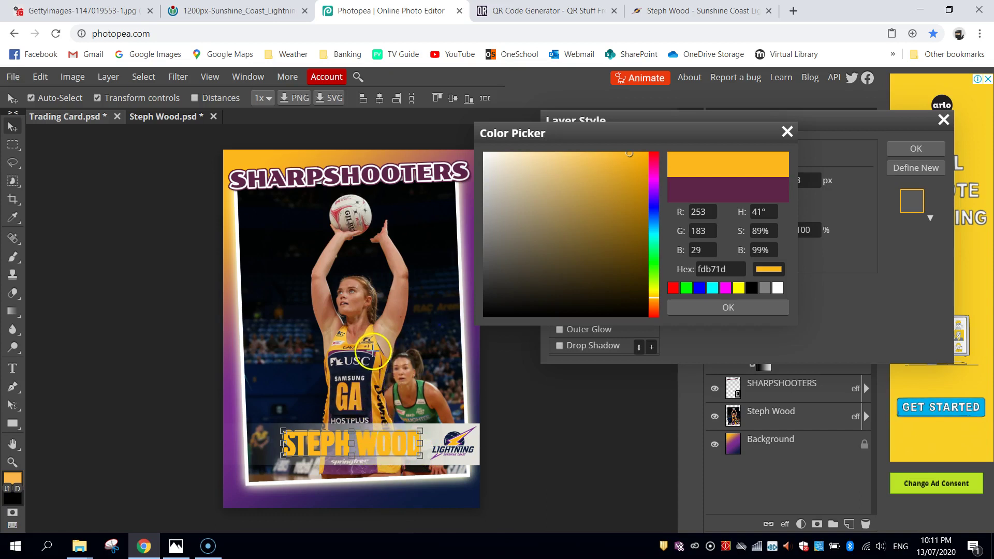
{"action": "left_click", "coordinate": [372, 353]}
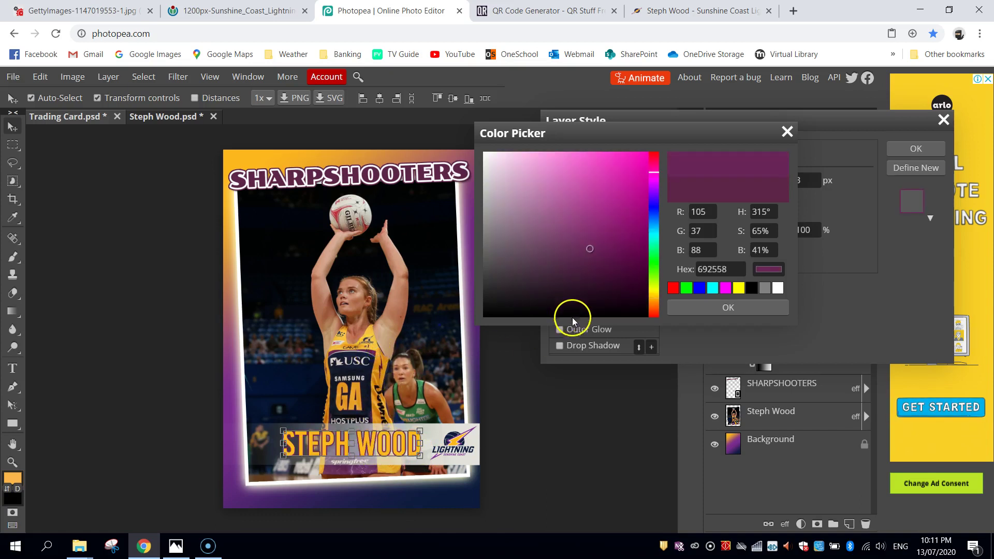
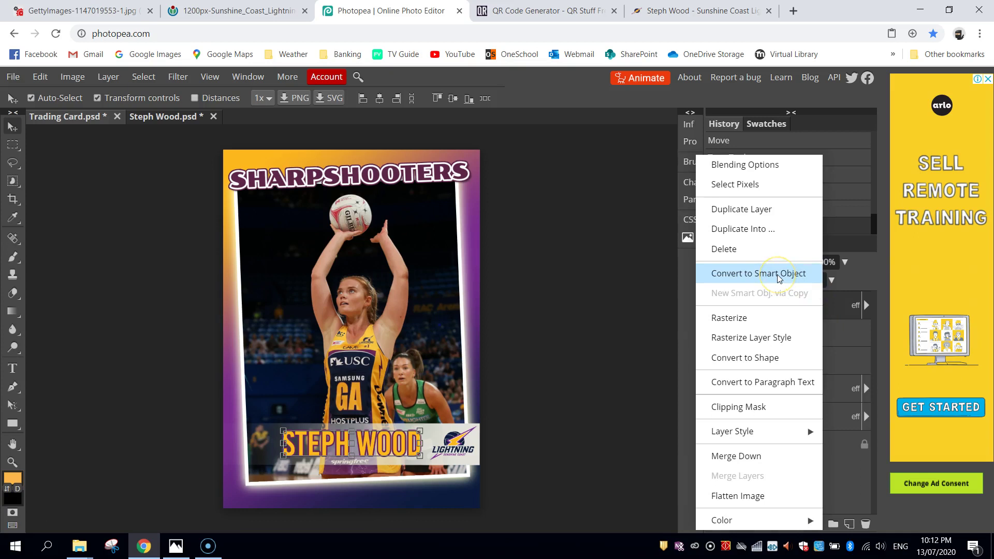
Convert the player's name layer to a smart object and add a 1 px purple outside stroke to it
{"action": "left_click", "coordinate": [779, 275]}
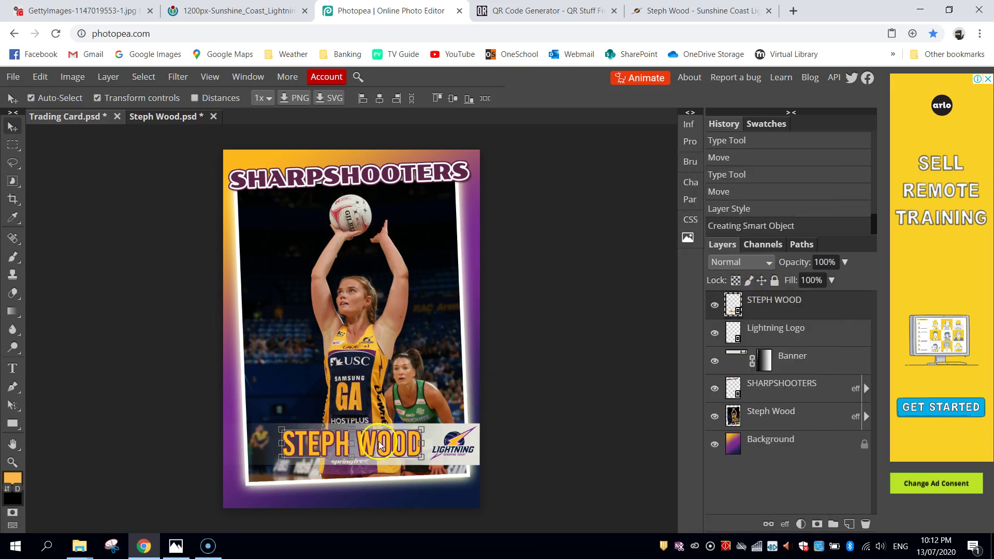
{"action": "double_click", "coordinate": [856, 303]}
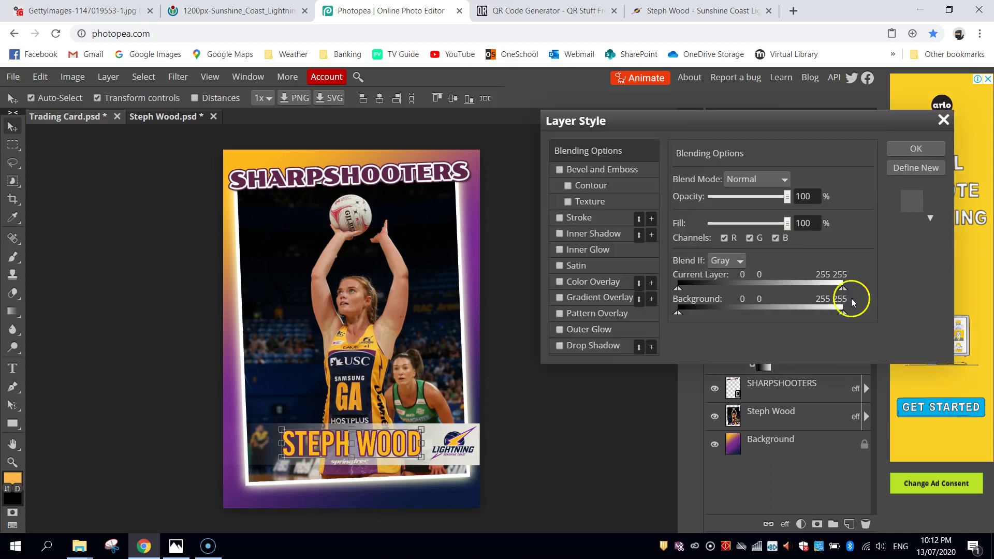
{"action": "left_click", "coordinate": [576, 219]}
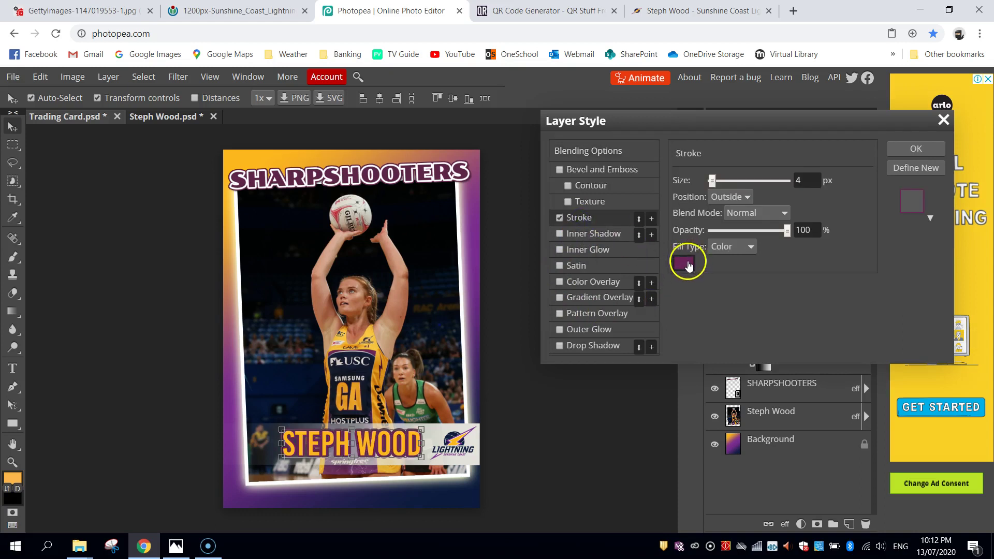
{"action": "left_click", "coordinate": [806, 178]}
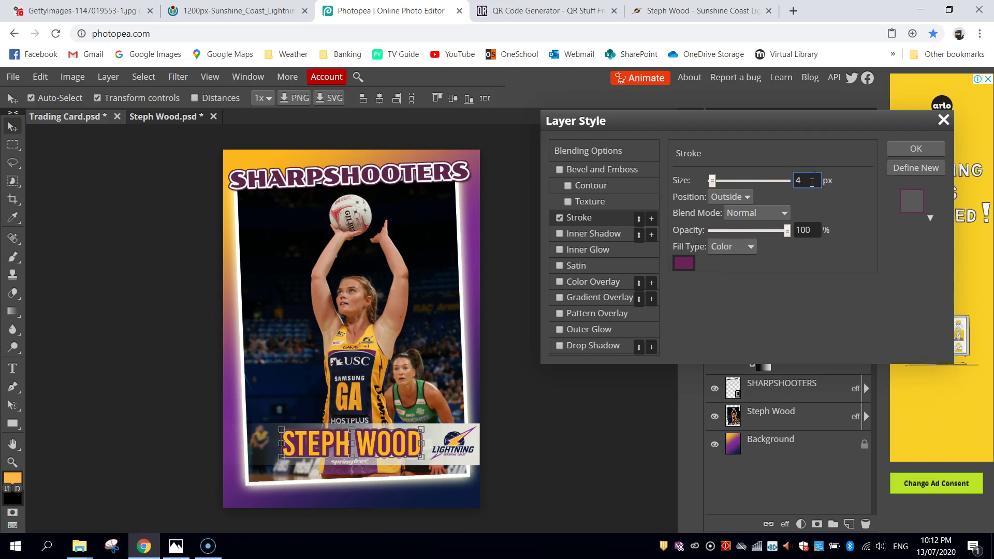
{"action": "key", "text": "BackSpace"}
{"action": "type", "text": "1"}
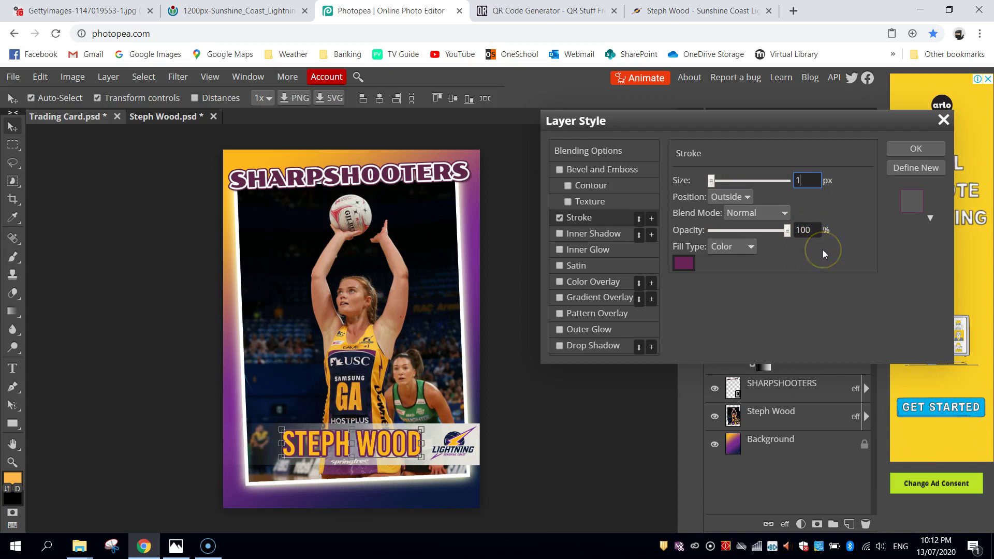
Add a Multiply drop shadow to the player's name with distance 3 px, spread 2% and size 2 px
{"action": "left_click", "coordinate": [599, 347]}
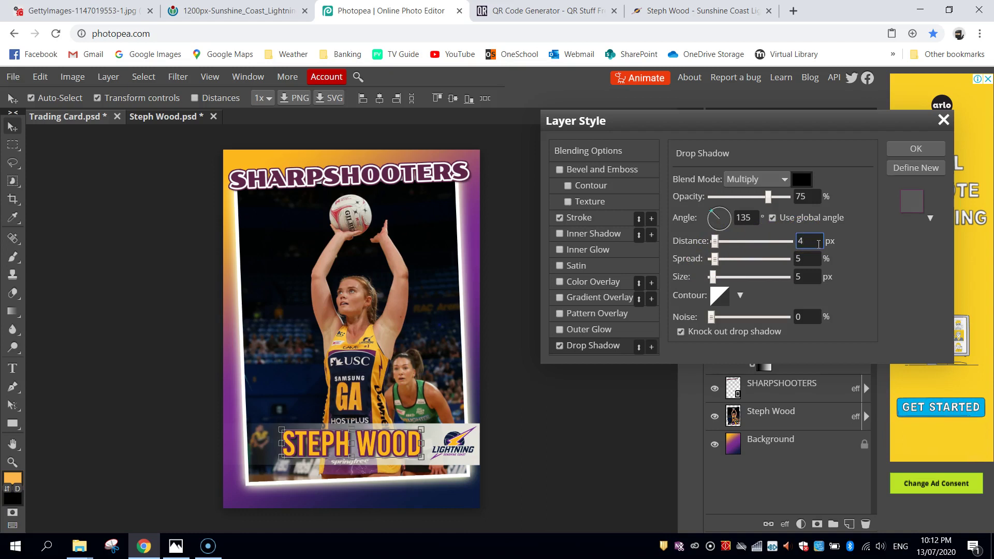
{"action": "left_click", "coordinate": [811, 276]}
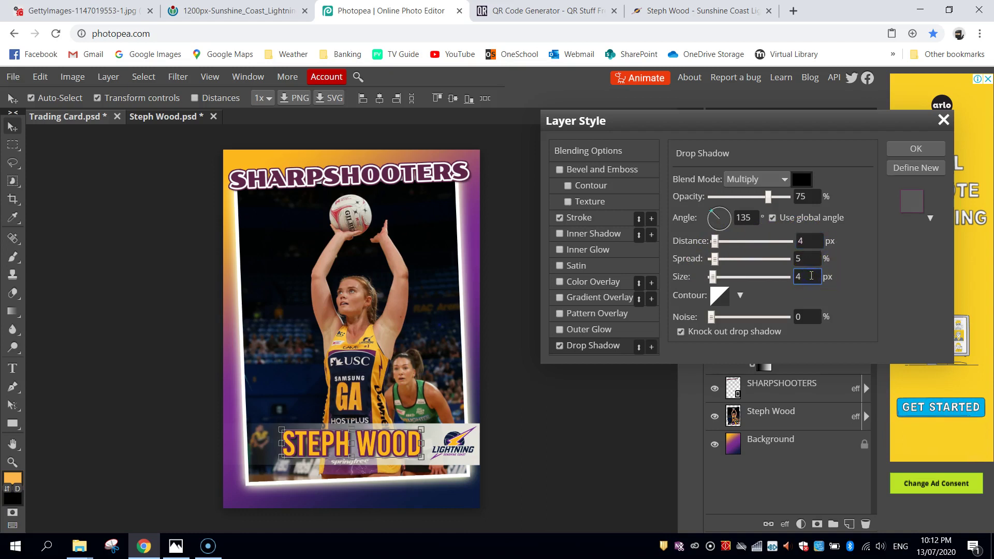
{"action": "left_click", "coordinate": [813, 260]}
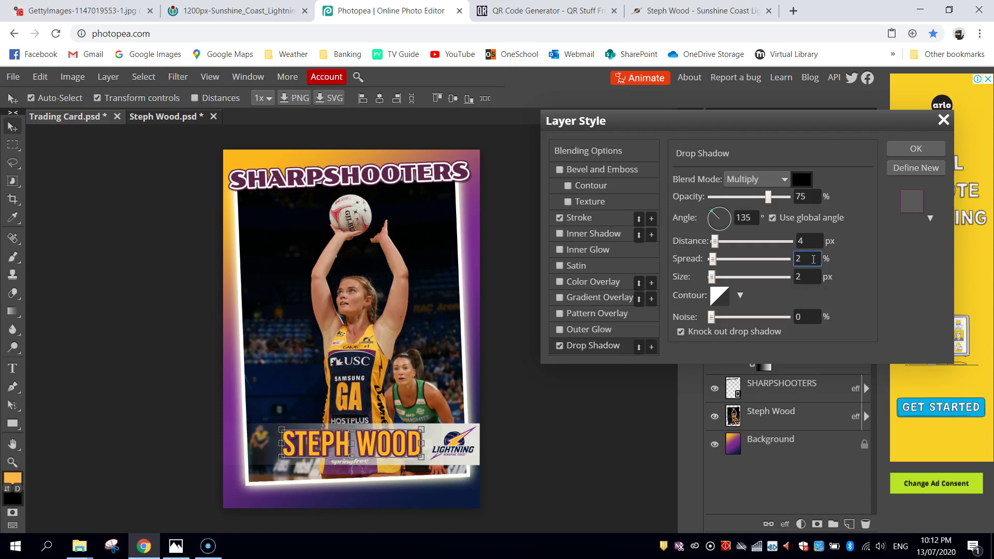
{"action": "left_click", "coordinate": [811, 242]}
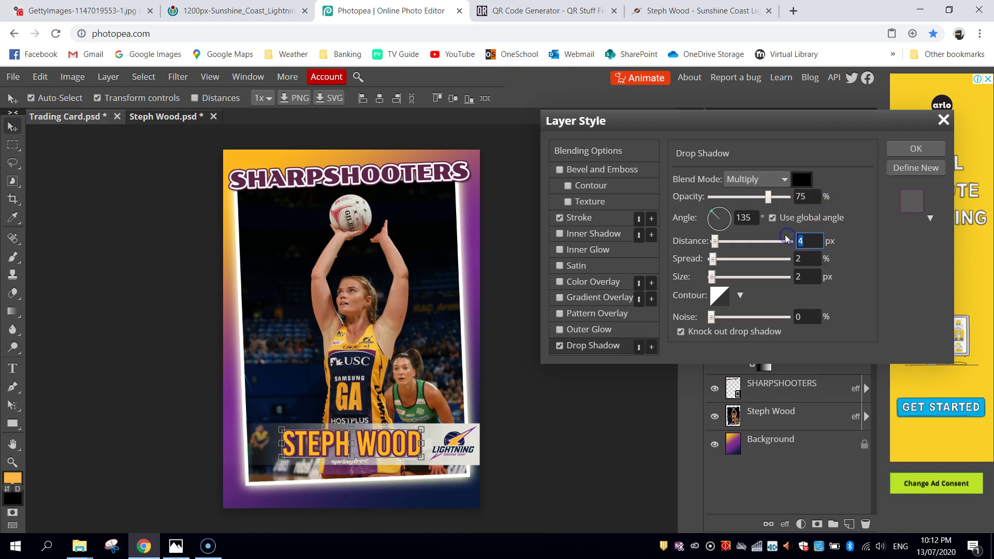
{"action": "type", "text": "0"}
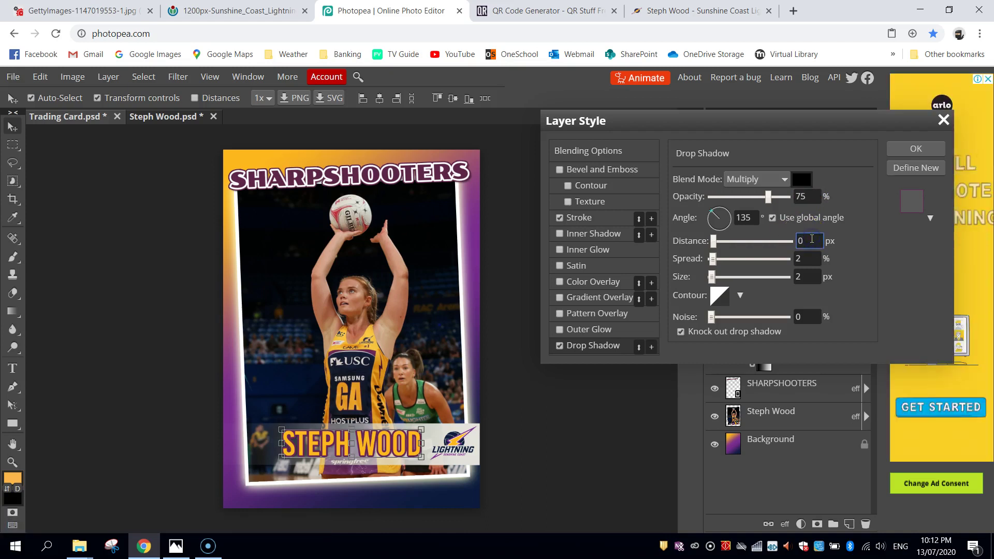
{"action": "type", "text": "2"}
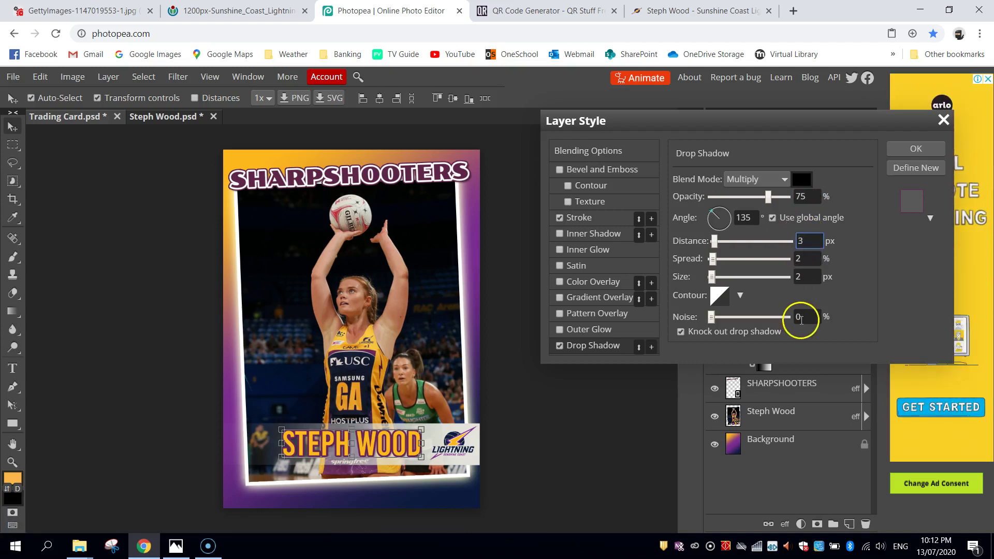
{"action": "left_click", "coordinate": [914, 149]}
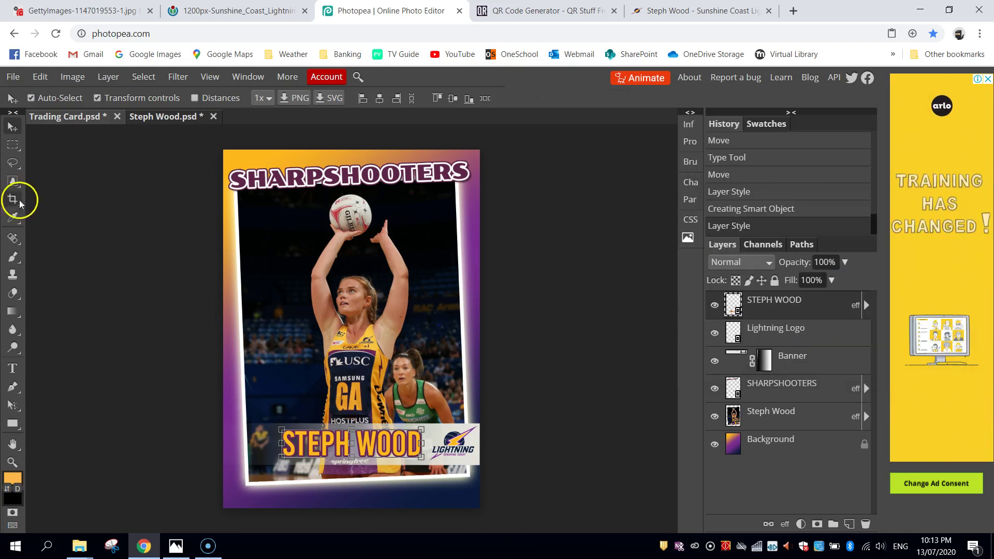
Nudge the player's name slightly down on the banner and deselect it
{"action": "left_click", "coordinate": [151, 268]}
{"action": "left_click_drag", "start_coordinate": [386, 454], "coordinate": [386, 455]}
{"action": "left_click", "coordinate": [592, 369]}
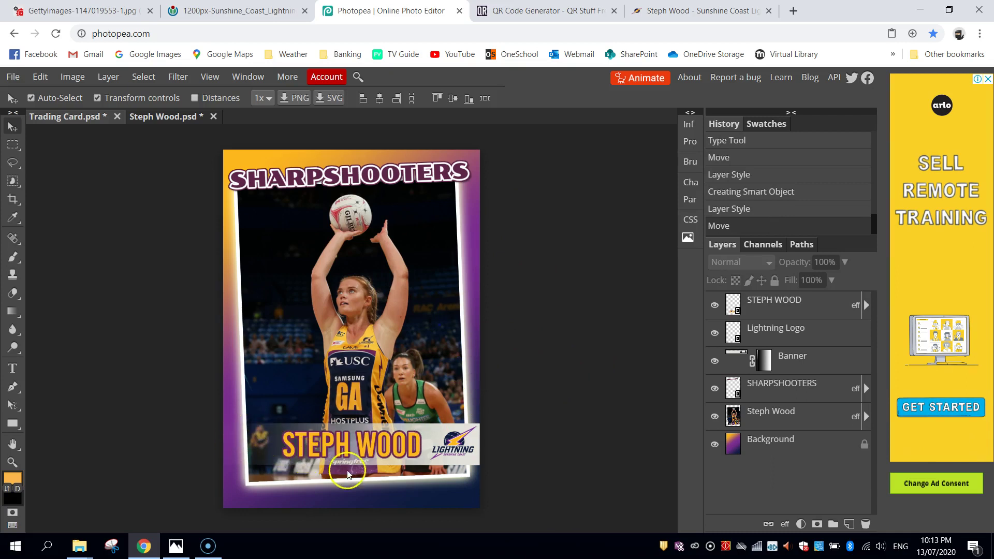
Switch to the QR Stuff generator and choose Website URL as the QR code's data type
{"action": "left_click", "coordinate": [546, 16]}
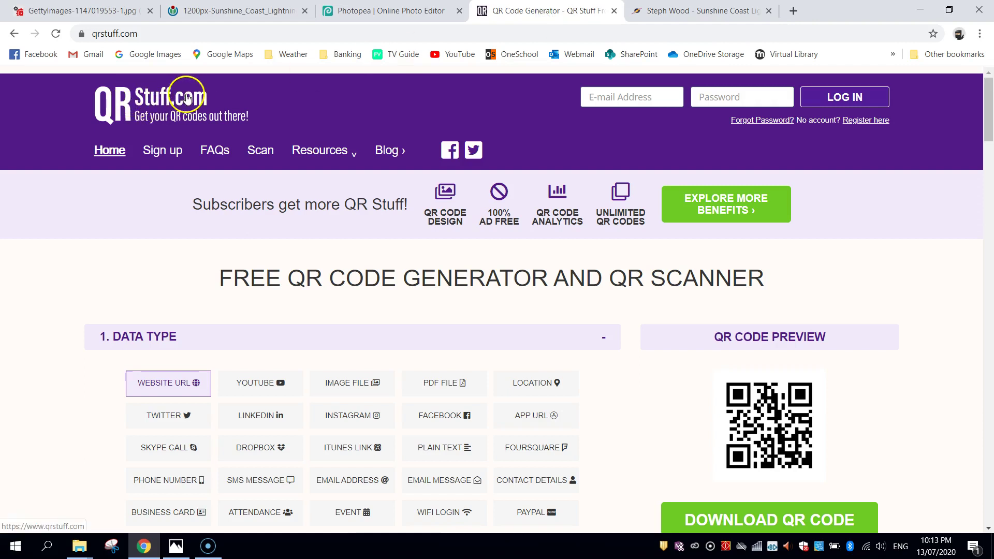
{"action": "left_click", "coordinate": [109, 33]}
{"action": "left_click", "coordinate": [16, 309]}
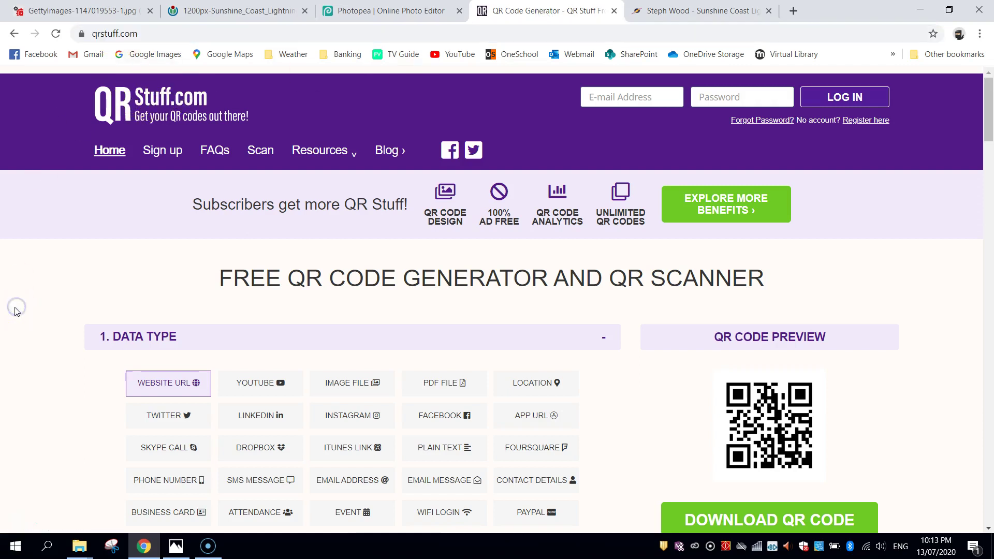
{"action": "left_click", "coordinate": [15, 262]}
{"action": "left_click", "coordinate": [175, 388]}
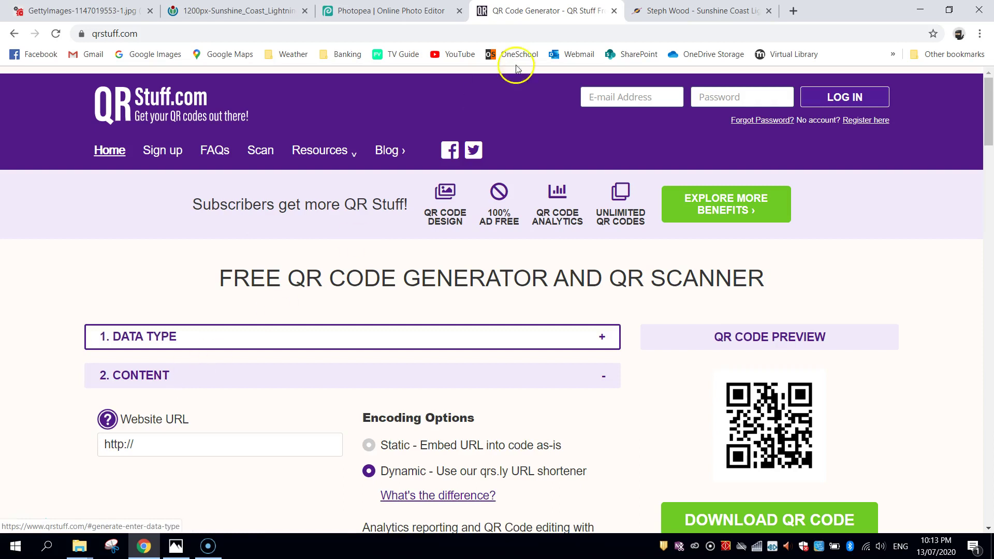
Copy the address of the player's profile page on sunshinecoastlightning.com.au and paste it as the QR code's website URL
{"action": "key", "text": "ctrl+Tab"}
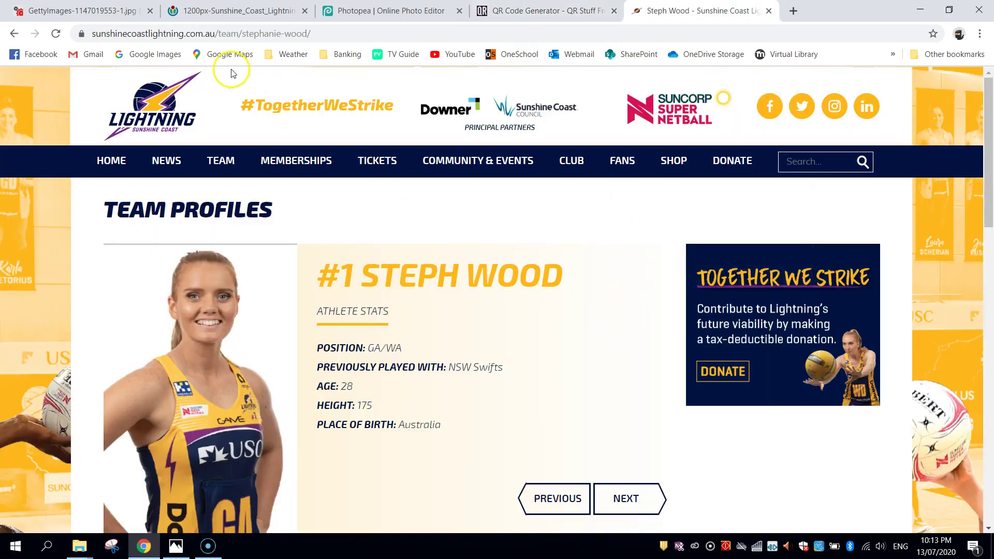
{"action": "left_click", "coordinate": [208, 34]}
{"action": "key", "text": "ctrl+c"}
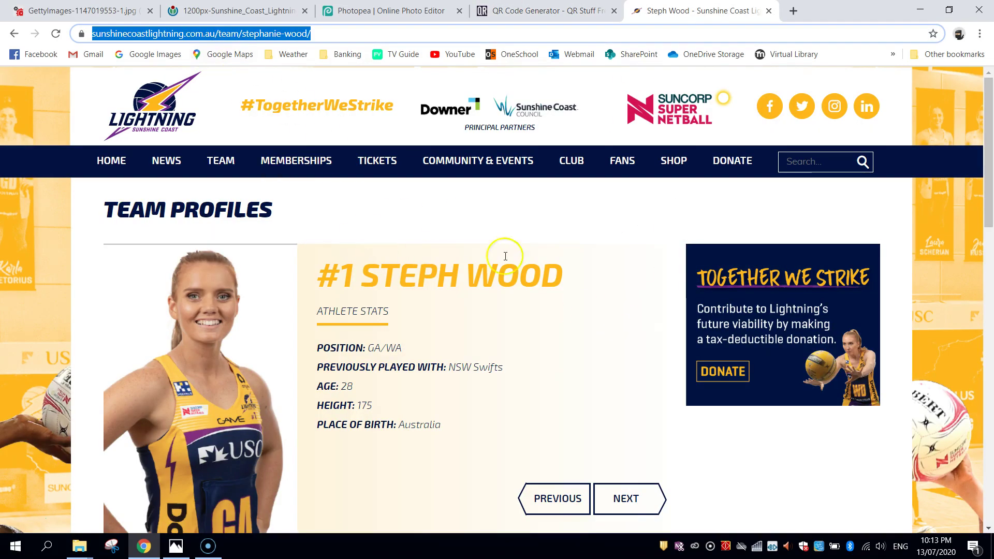
{"action": "left_click_drag", "start_coordinate": [989, 120], "coordinate": [966, 56]}
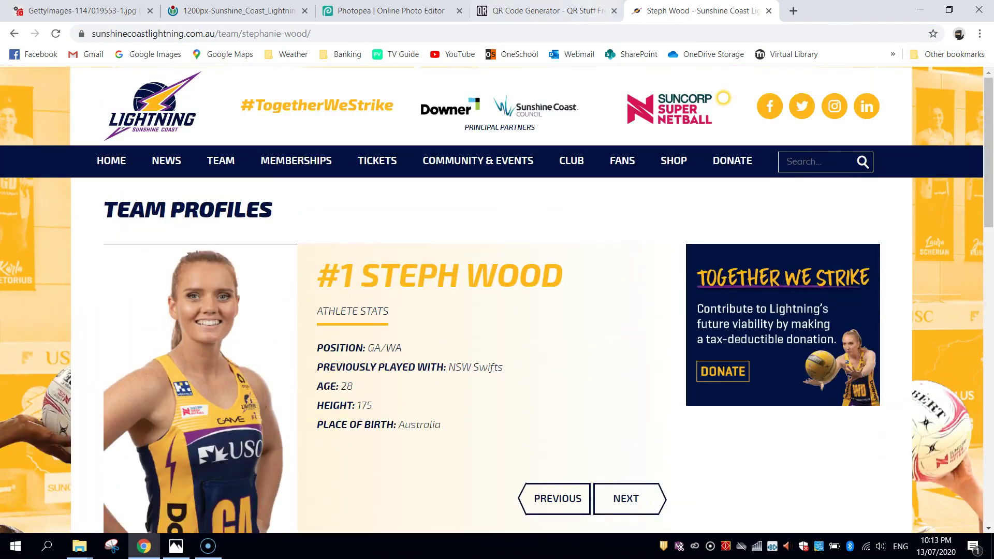
{"action": "key", "text": "ctrl+shift+Tab"}
{"action": "left_click", "coordinate": [149, 444]}
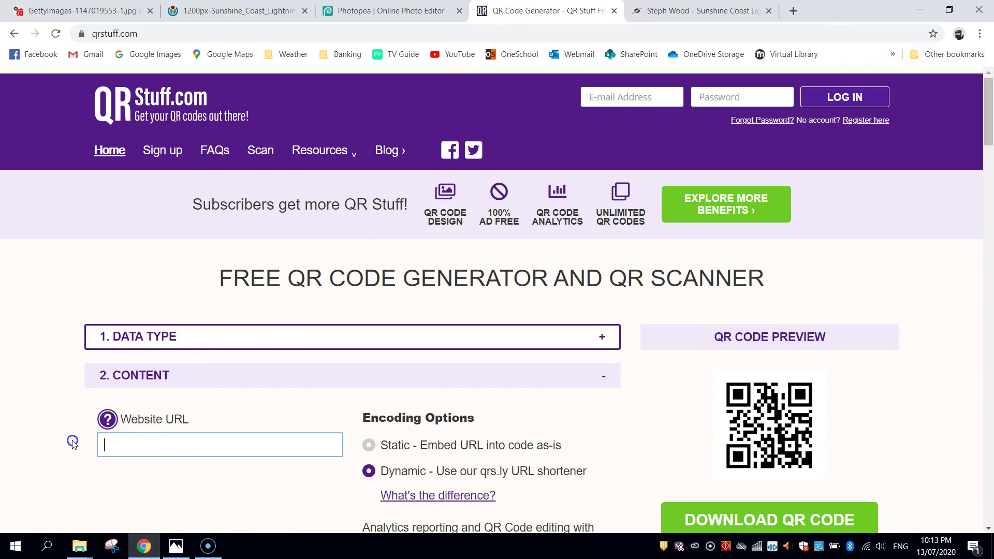
{"action": "key", "text": "ctrl+v"}
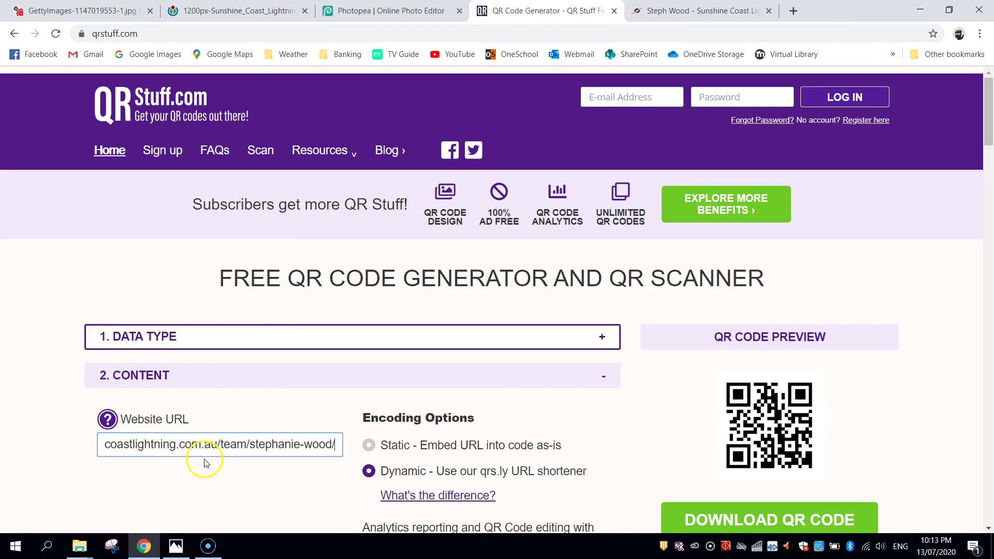
{"action": "key", "text": "Tab"}
{"action": "scroll", "coordinate": [249, 446], "scroll_direction": "down", "scroll_amount": 1}
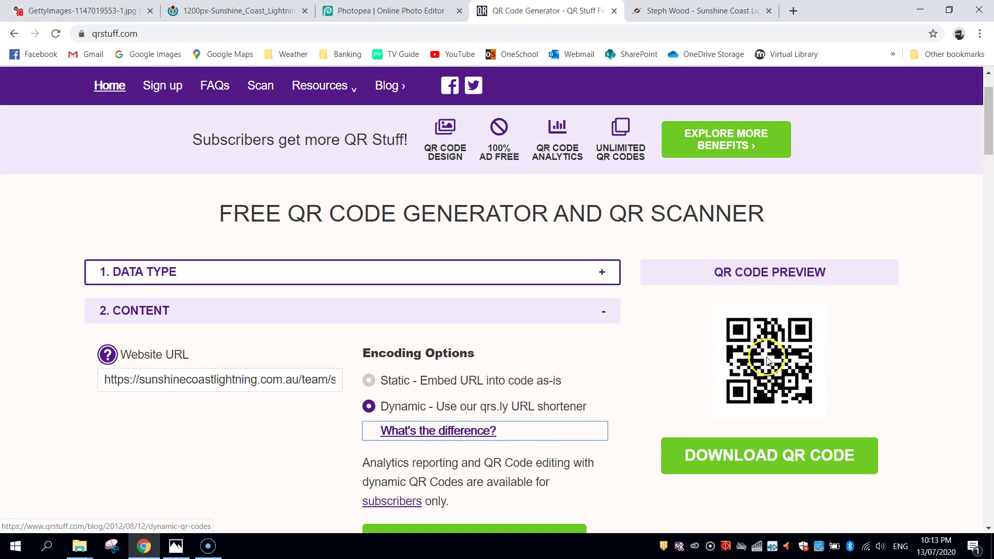
Check the player's profile page, then copy the generated QR code preview as an image
{"action": "left_click", "coordinate": [638, 11]}
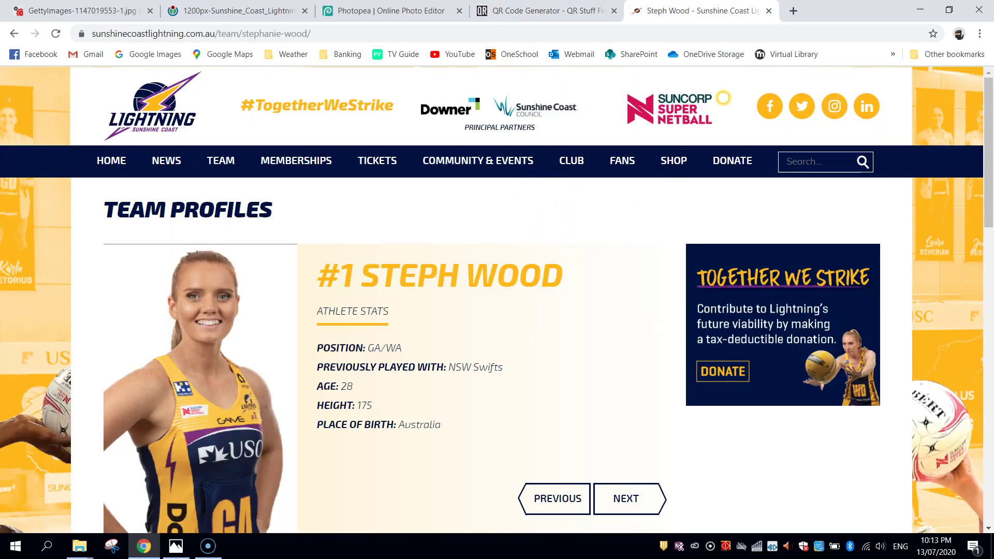
{"action": "left_click", "coordinate": [510, 10]}
{"action": "right_click", "coordinate": [769, 354]}
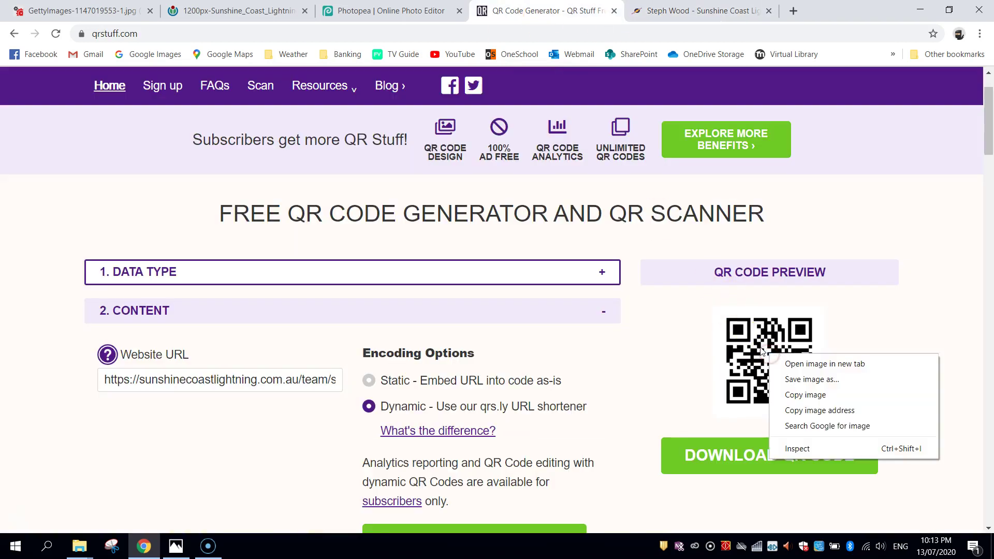
{"action": "left_click", "coordinate": [801, 381]}
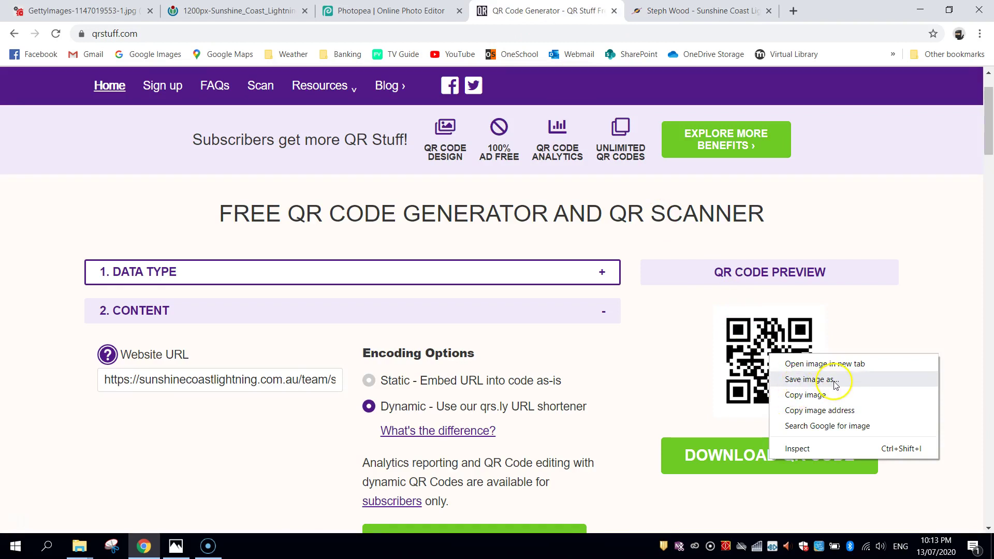
{"action": "left_click", "coordinate": [806, 395]}
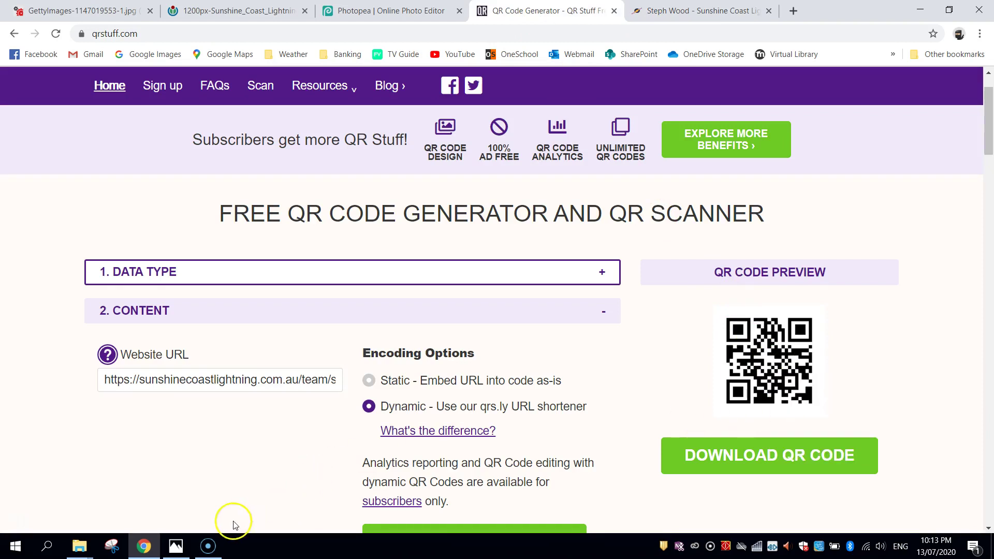
Switch to Photopea, paste the QR code into the trading card and place it at the banner's left end
{"action": "key", "text": "ctrl+shift+Tab"}
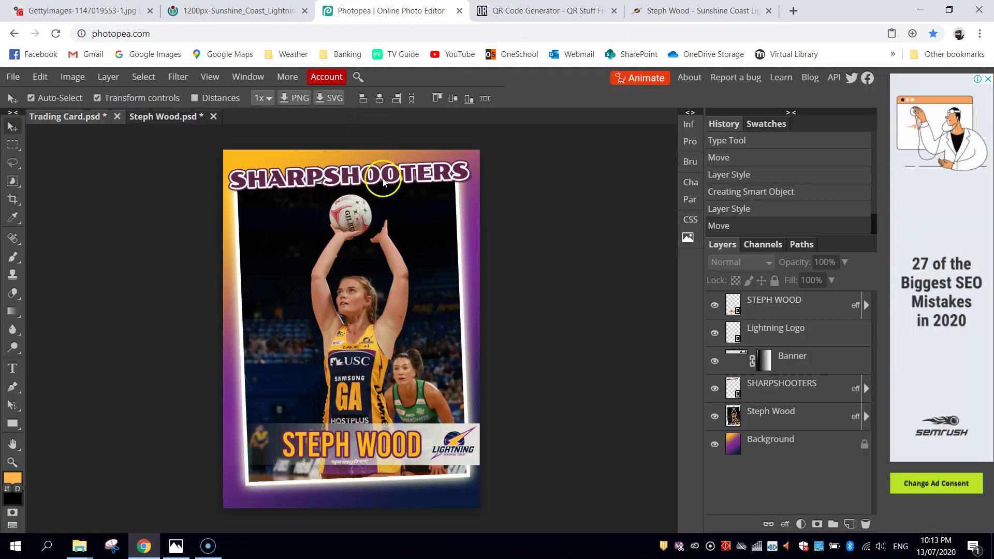
{"action": "left_click", "coordinate": [35, 78]}
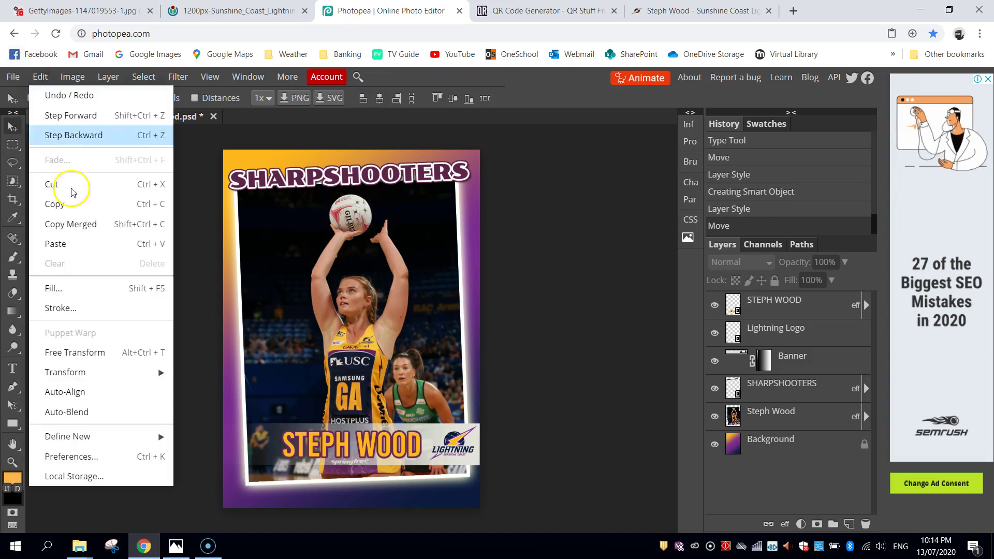
{"action": "left_click", "coordinate": [83, 239]}
{"action": "left_click_drag", "start_coordinate": [273, 200], "coordinate": [273, 458]}
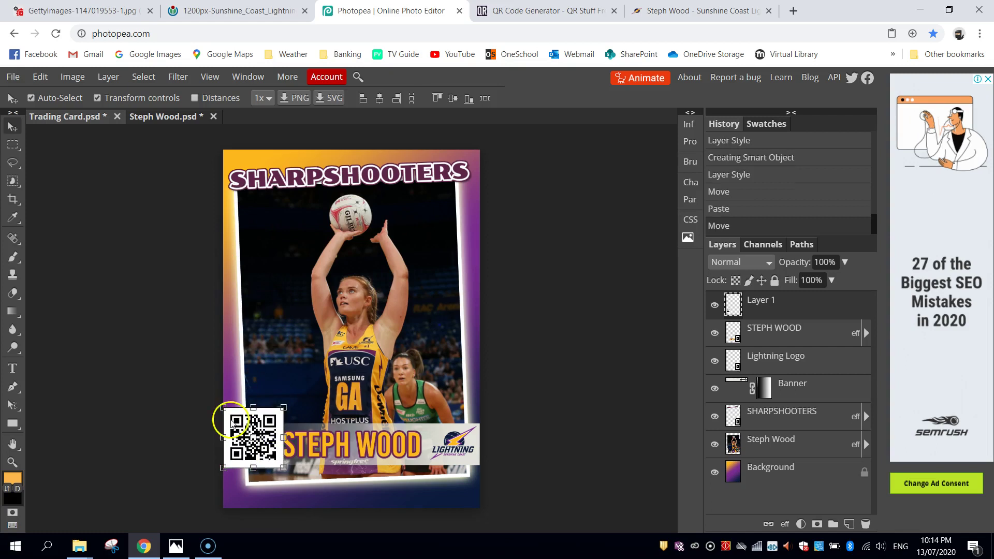
Scale the QR code to 76% beside the player's name and rename its layer QR Code
{"action": "left_click_drag", "start_coordinate": [222, 404], "coordinate": [265, 442]}
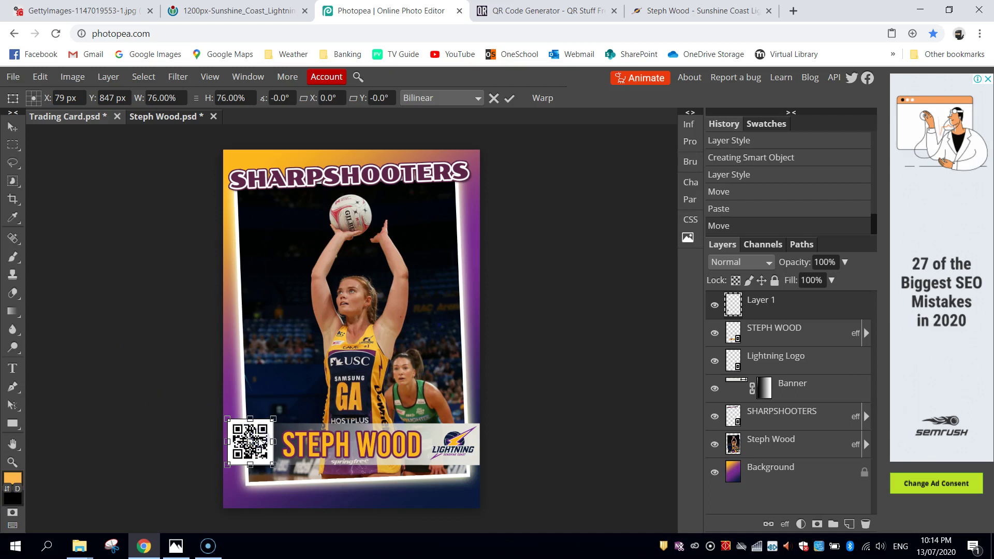
{"action": "left_click_drag", "start_coordinate": [260, 442], "coordinate": [261, 441]}
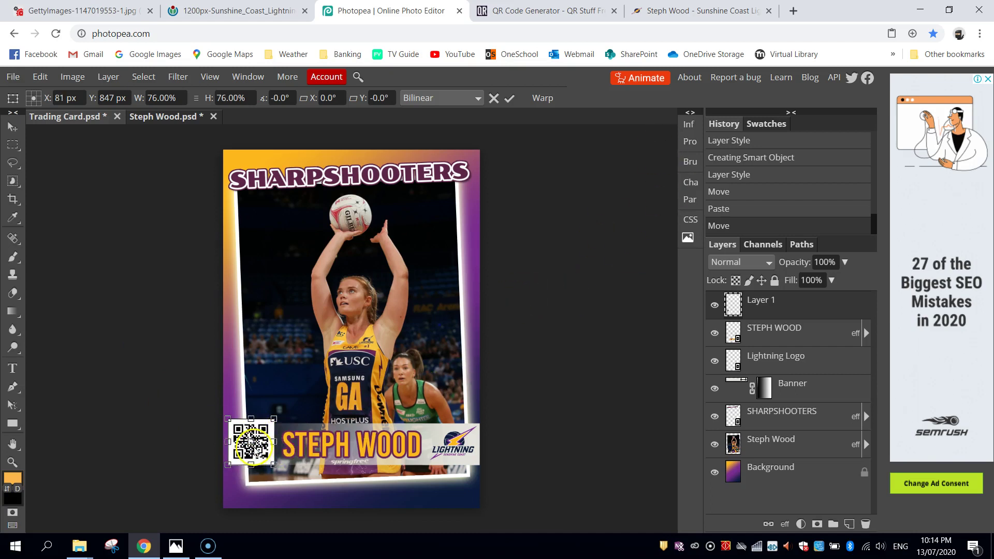
{"action": "double_click", "coordinate": [764, 302]}
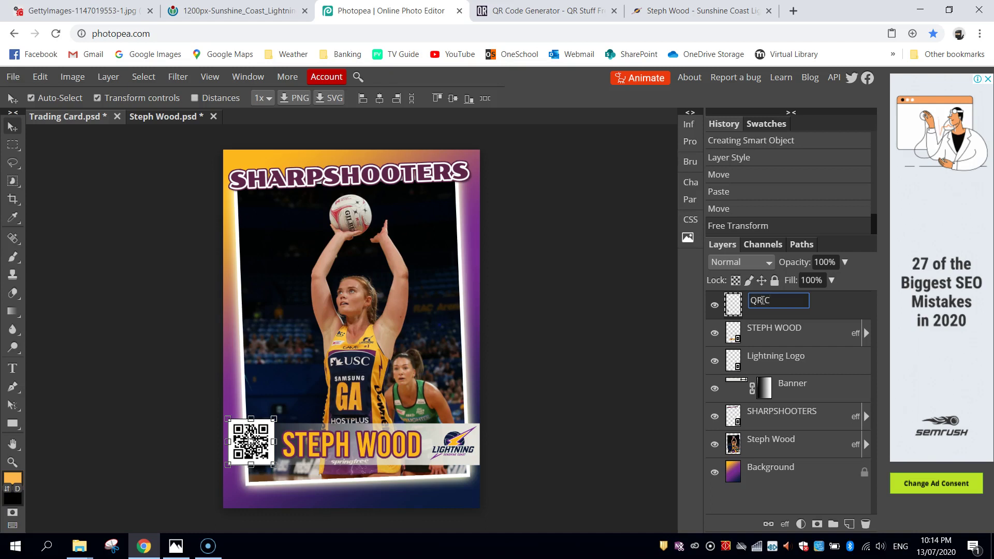
{"action": "key", "text": "Return"}
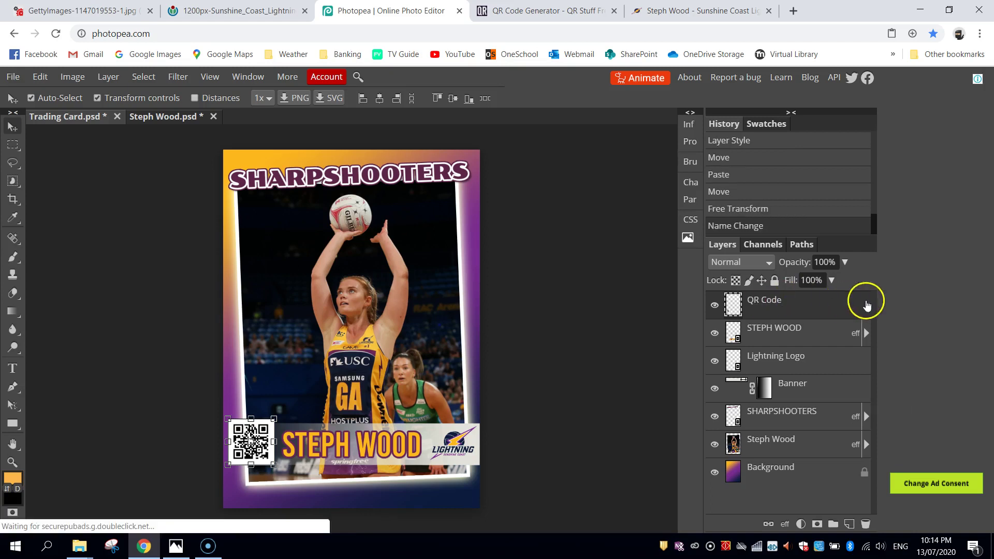
Add a Multiply drop shadow to the QR Code layer with distance 6 px, spread 5% and size 5 px
{"action": "double_click", "coordinate": [845, 306]}
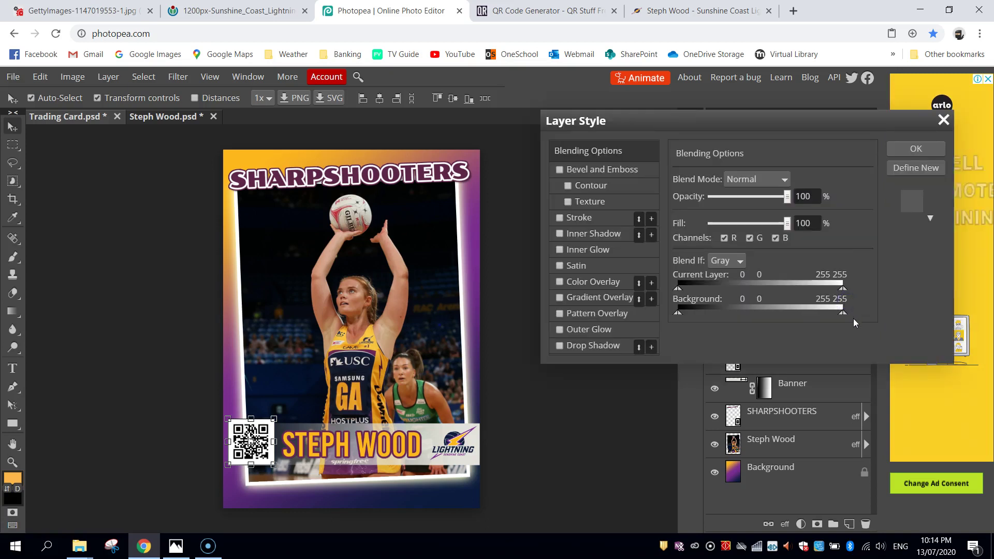
{"action": "left_click", "coordinate": [598, 346]}
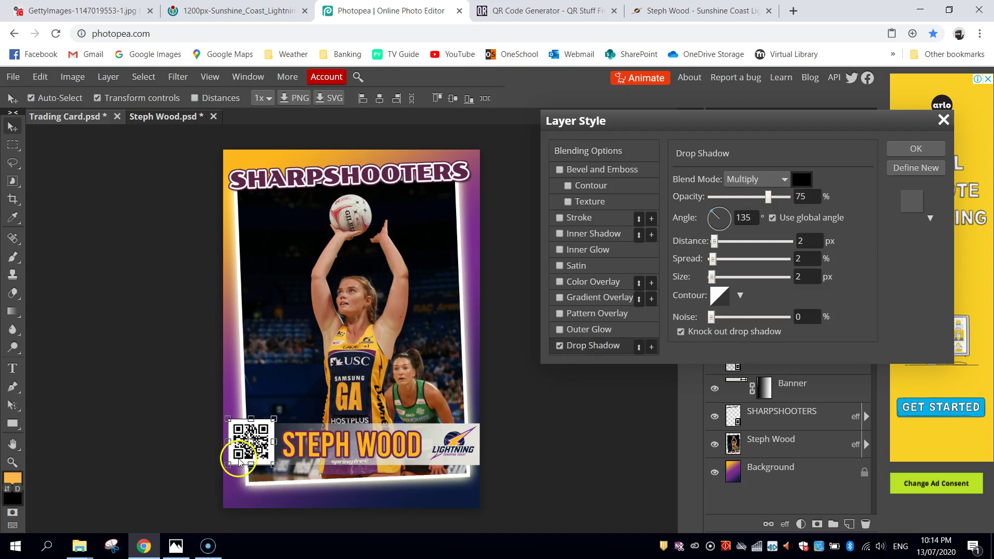
{"action": "left_click", "coordinate": [814, 241]}
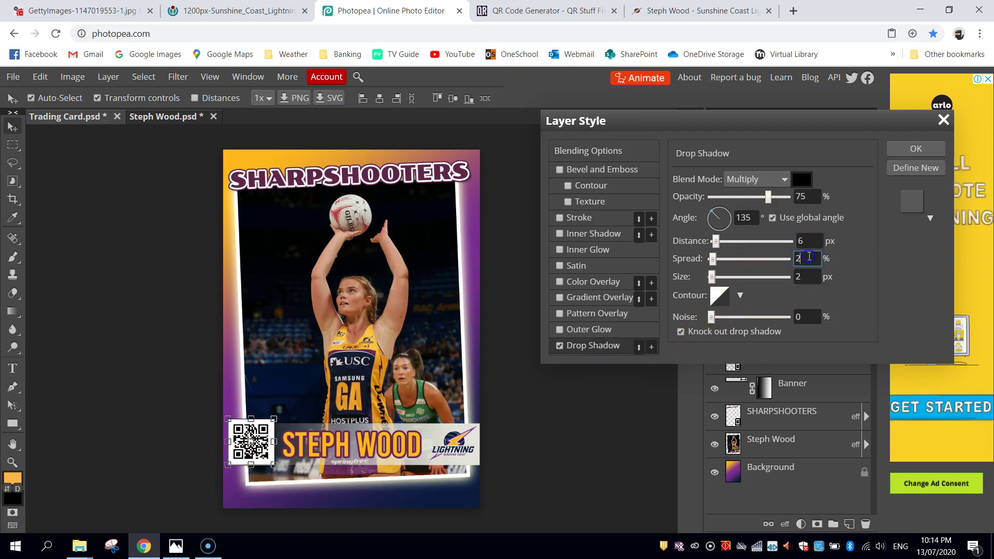
{"action": "left_click", "coordinate": [810, 263]}
{"action": "type", "text": "6"}
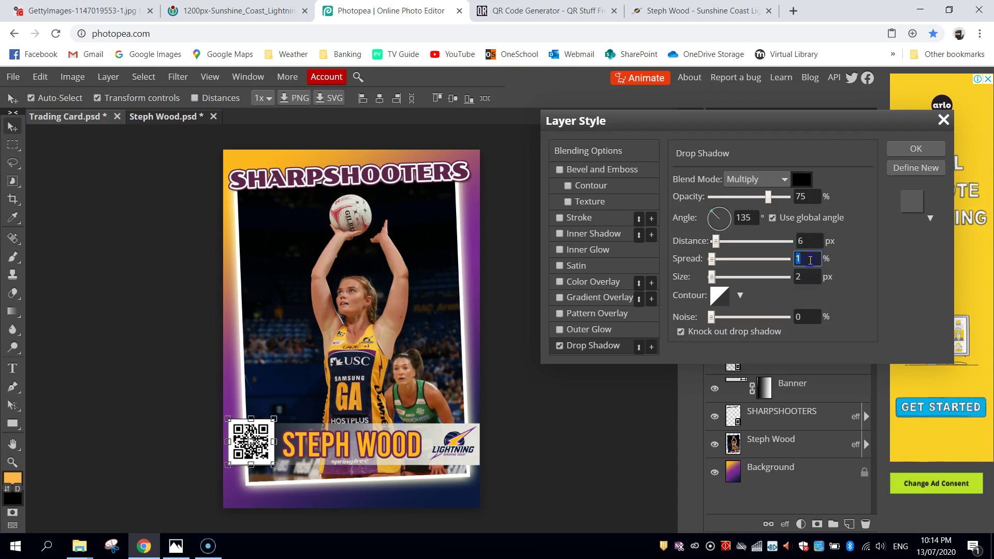
{"action": "left_click", "coordinate": [810, 275]}
{"action": "type", "text": "3"}
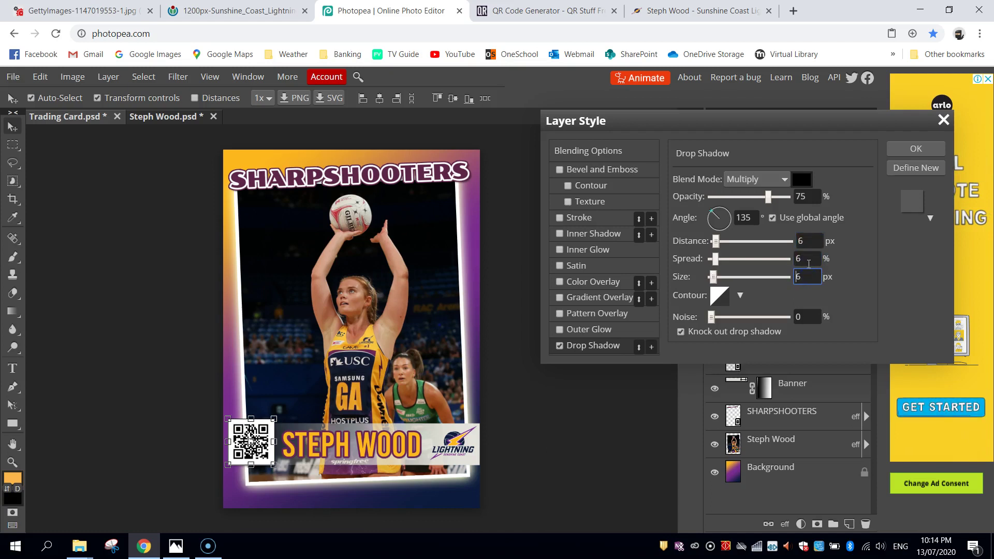
{"action": "key", "text": "BackSpace"}
{"action": "type", "text": "5"}
{"action": "left_click", "coordinate": [810, 281]}
{"action": "left_click", "coordinate": [916, 149]}
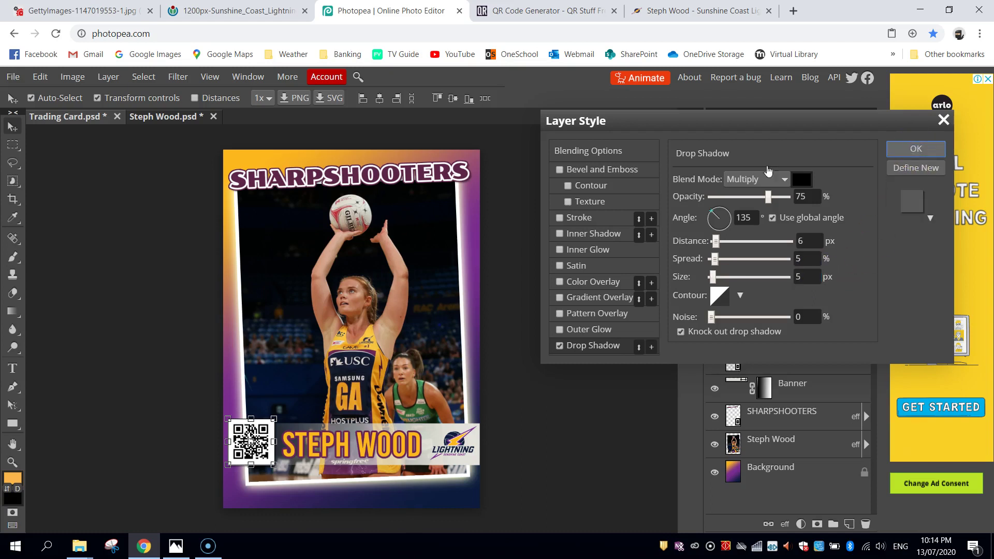
{"action": "left_click", "coordinate": [190, 276]}
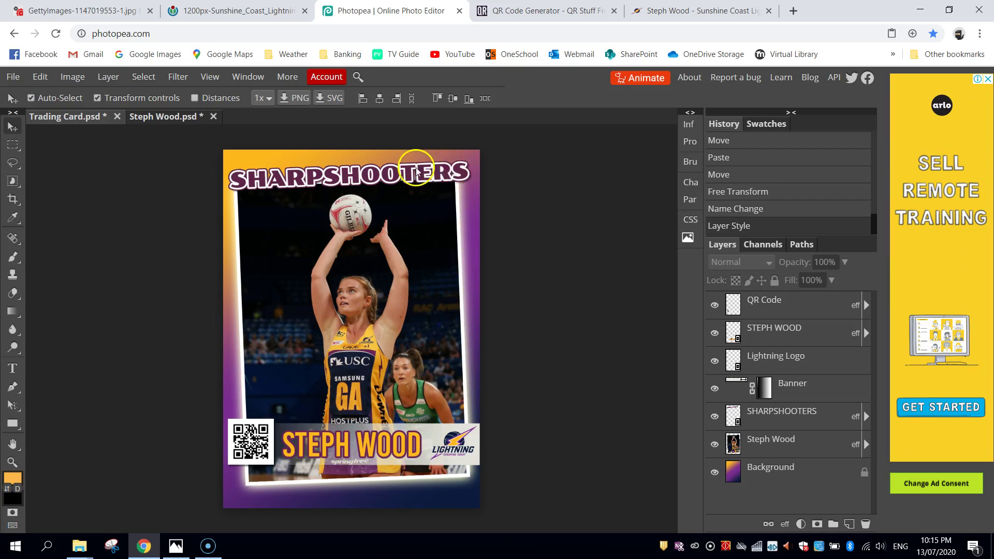
Stretch the SHARPSHOOTERS title taller with Free Transform and deselect it
{"action": "left_click", "coordinate": [362, 171]}
{"action": "left_click_drag", "start_coordinate": [350, 159], "coordinate": [352, 188]}
{"action": "left_click", "coordinate": [509, 100]}
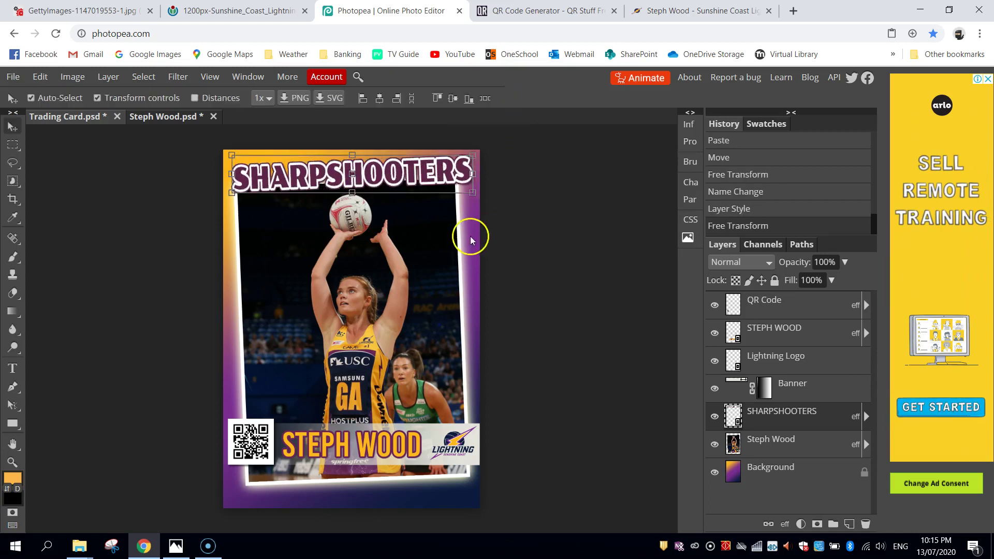
{"action": "left_click", "coordinate": [502, 234]}
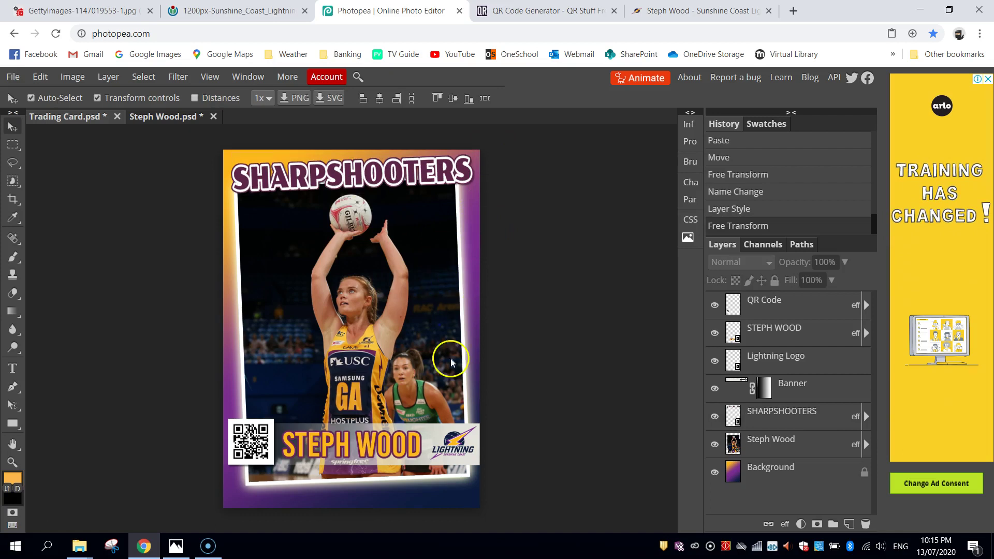
Enlarge the framed player photo to about 102.3% with Free Transform, extending it slightly lower on the card
{"action": "left_click", "coordinate": [362, 479]}
{"action": "key", "text": "ctrl+t"}
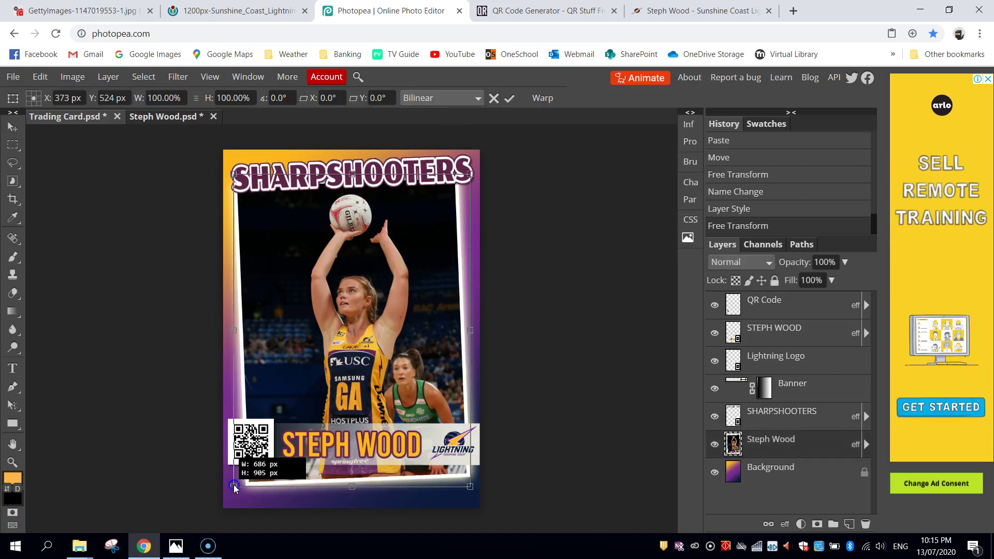
{"action": "left_click_drag", "start_coordinate": [234, 487], "coordinate": [229, 494]}
{"action": "left_click_drag", "start_coordinate": [399, 304], "coordinate": [403, 304]}
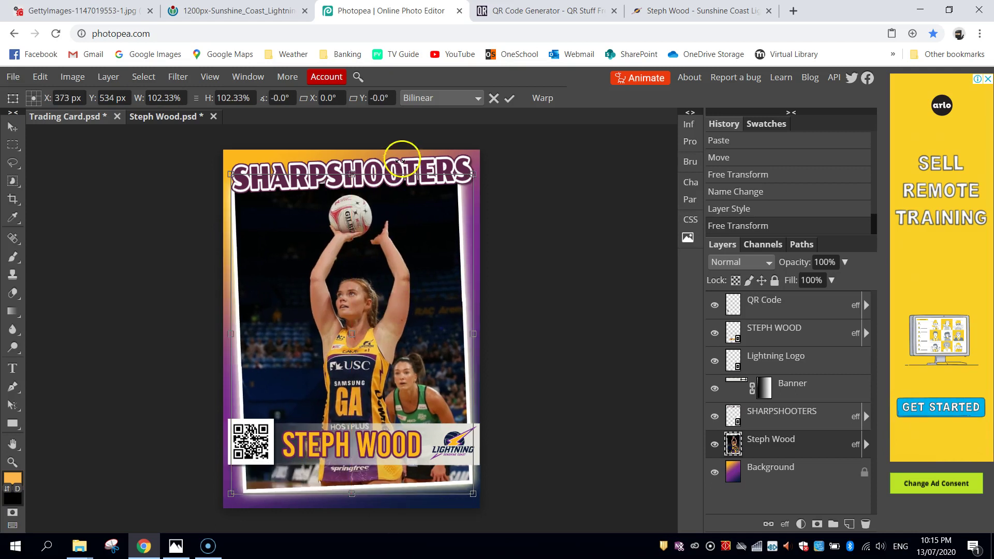
{"action": "left_click", "coordinate": [509, 98]}
{"action": "key", "text": "ctrl+t"}
{"action": "left_click", "coordinate": [486, 100]}
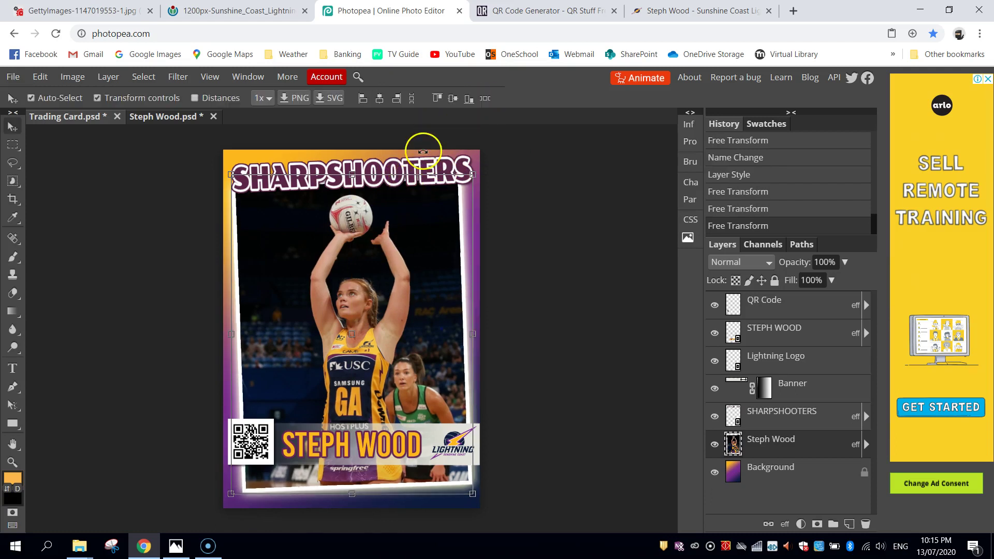
Nudge the SHARPSHOOTERS title slightly left above the photo and deselect it
{"action": "left_click", "coordinate": [784, 307]}
{"action": "left_click", "coordinate": [798, 333]}
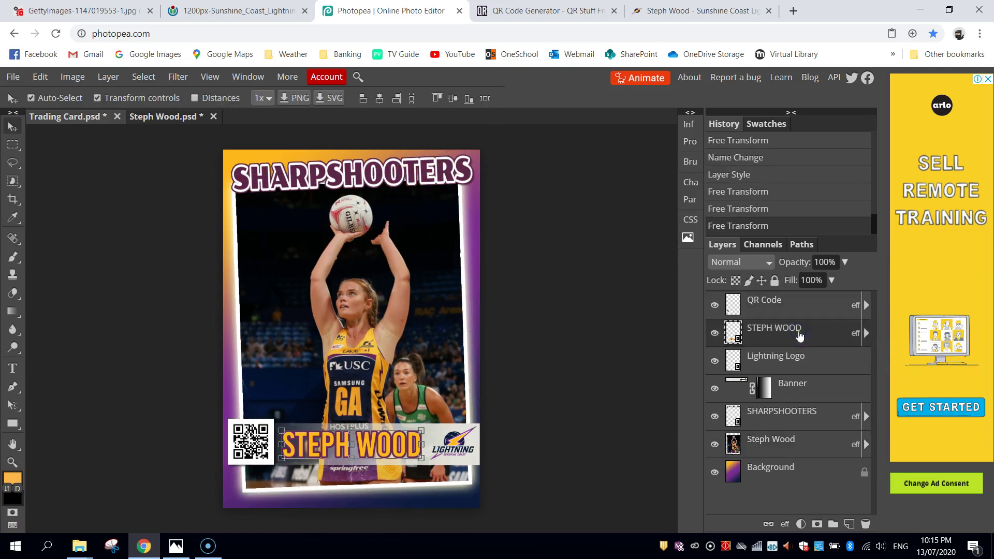
{"action": "left_click", "coordinate": [802, 420]}
{"action": "left_click_drag", "start_coordinate": [390, 177], "coordinate": [387, 178]}
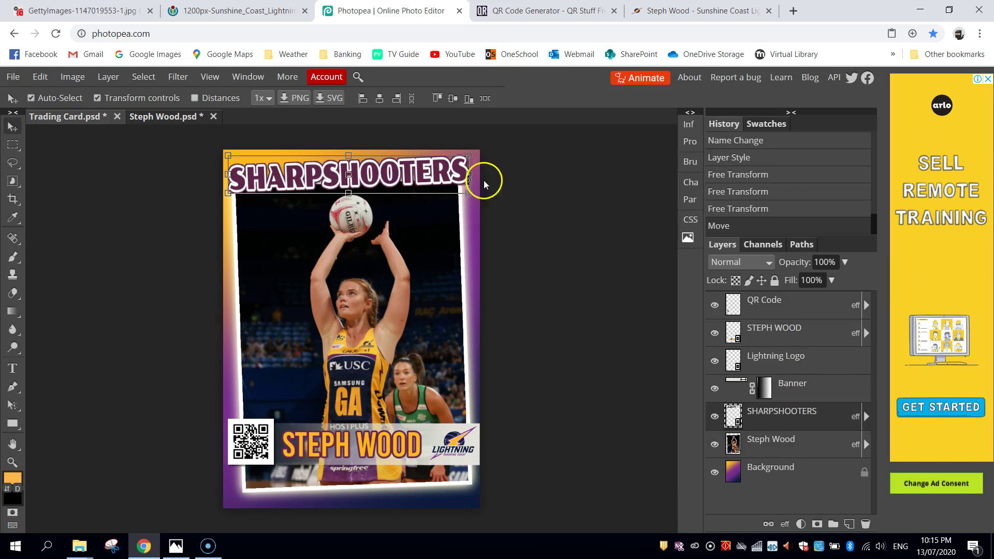
{"action": "left_click", "coordinate": [572, 190]}
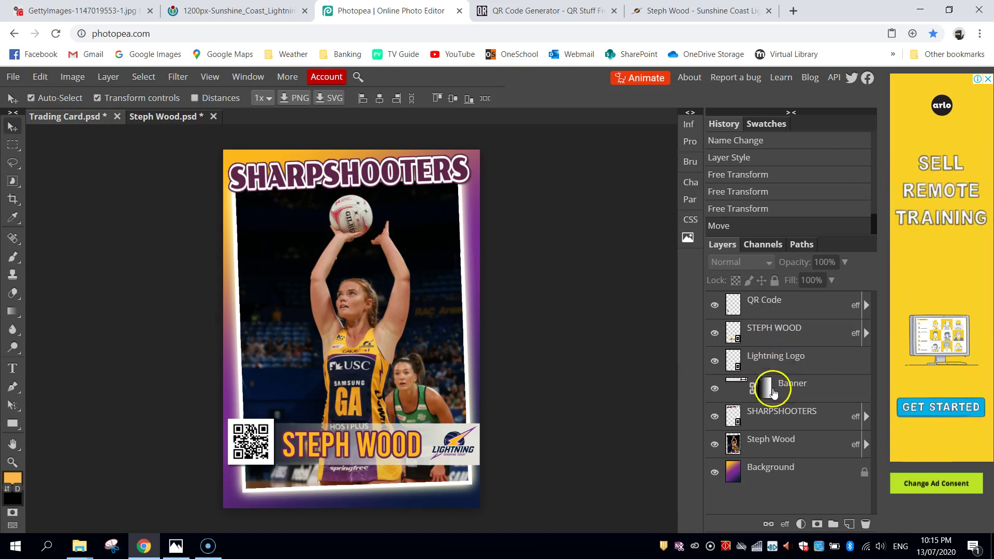
Export the trading card as a 744 x 1039 px JPG at 100% quality
{"action": "left_click", "coordinate": [14, 77]}
{"action": "left_click", "coordinate": [66, 248]}
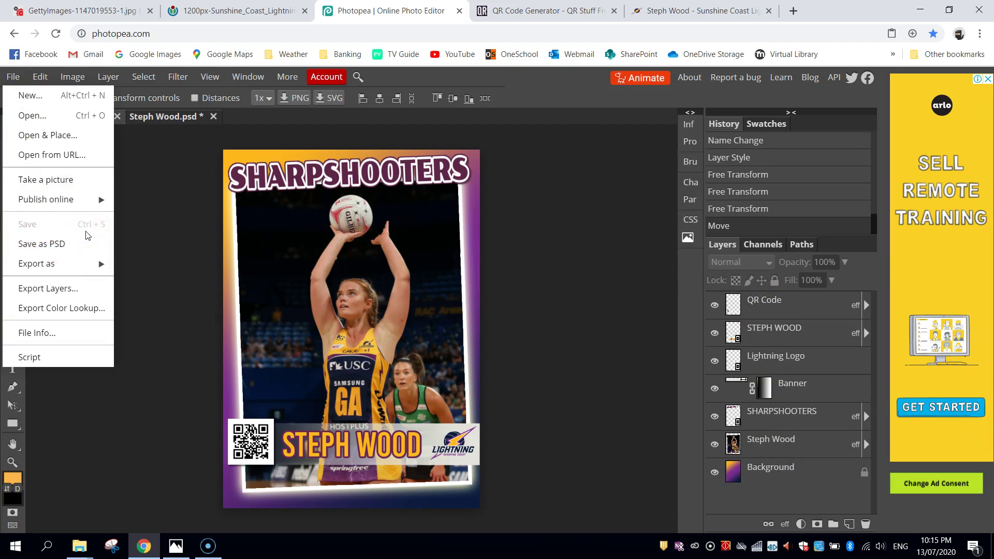
{"action": "left_click", "coordinate": [71, 264]}
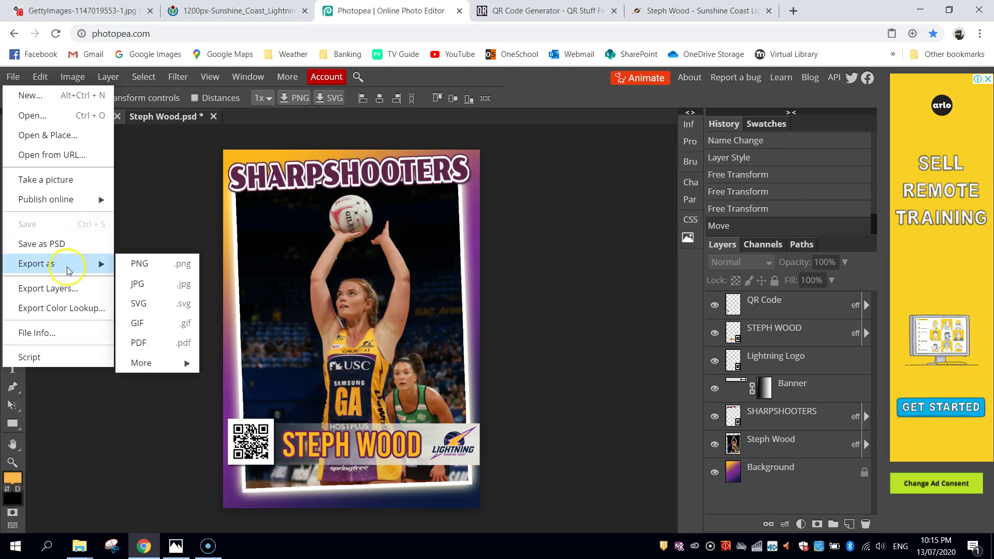
{"action": "left_click", "coordinate": [165, 284]}
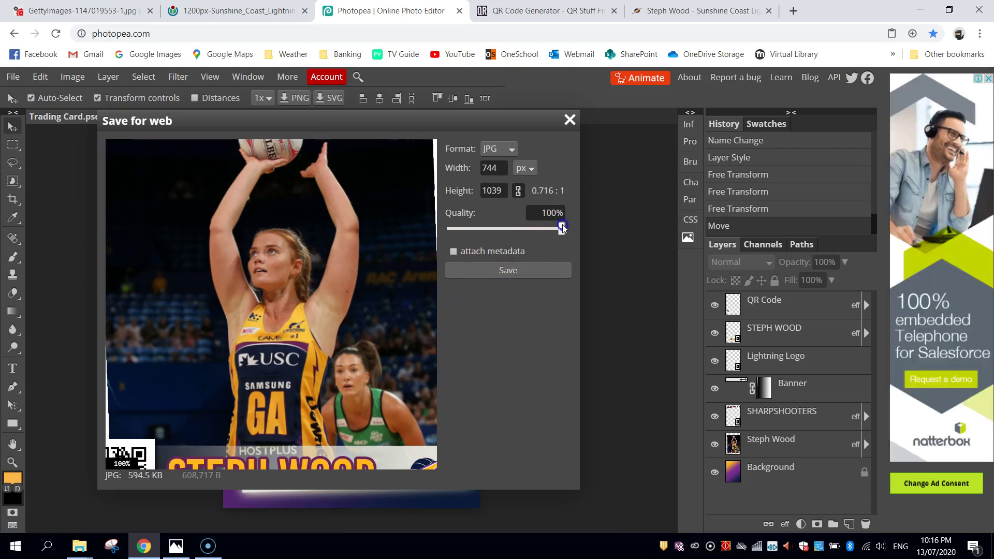
{"action": "left_click_drag", "start_coordinate": [562, 226], "coordinate": [598, 234]}
{"action": "left_click", "coordinate": [528, 270]}
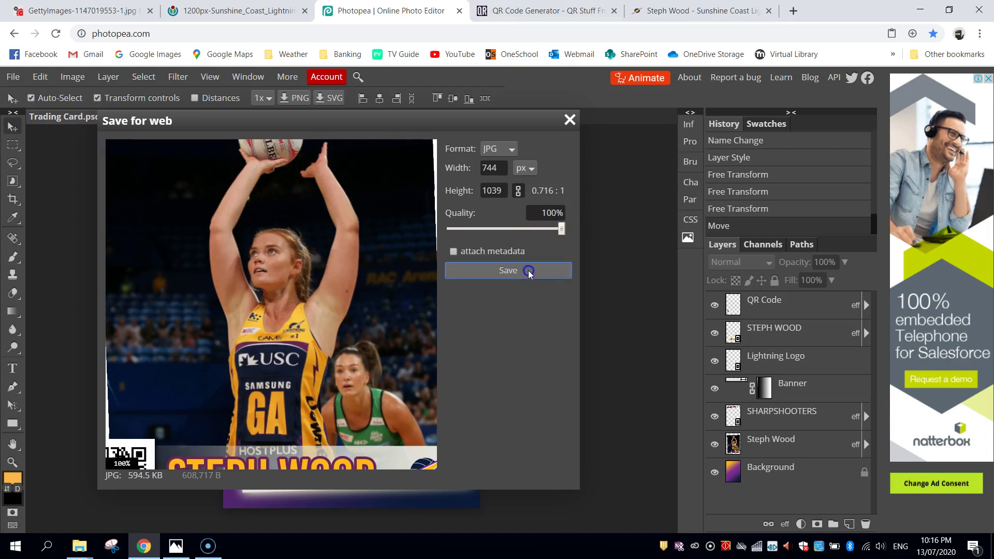